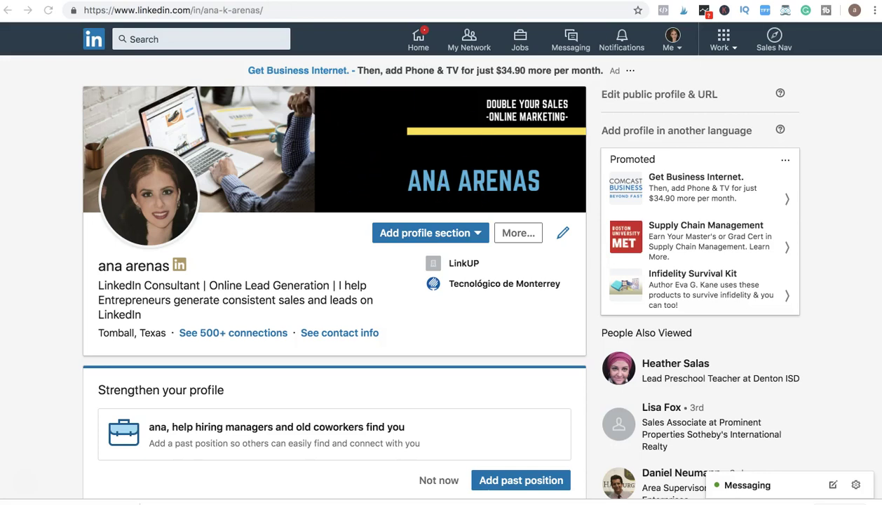
Step: In a new tab, start a blank LinkedIn Banner design on canva.com
key("ctrl+t")
type("canva.com")
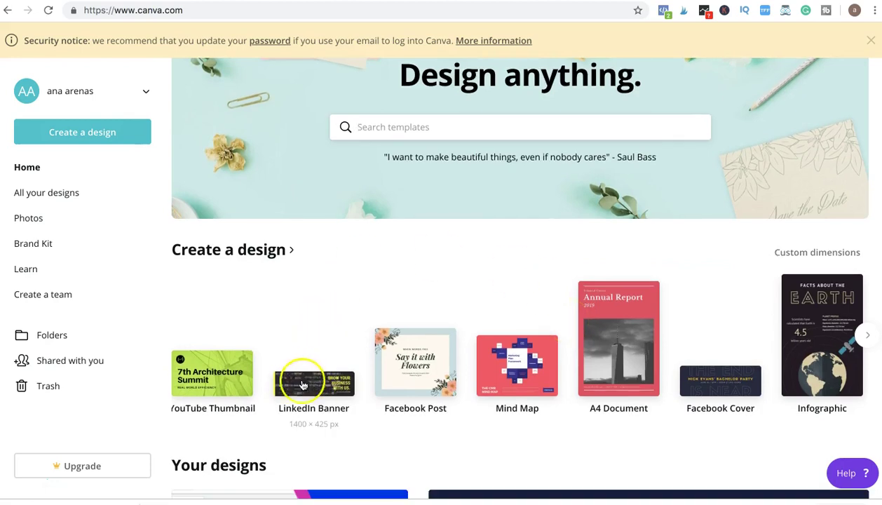
left_click(384, 130)
type("lin")
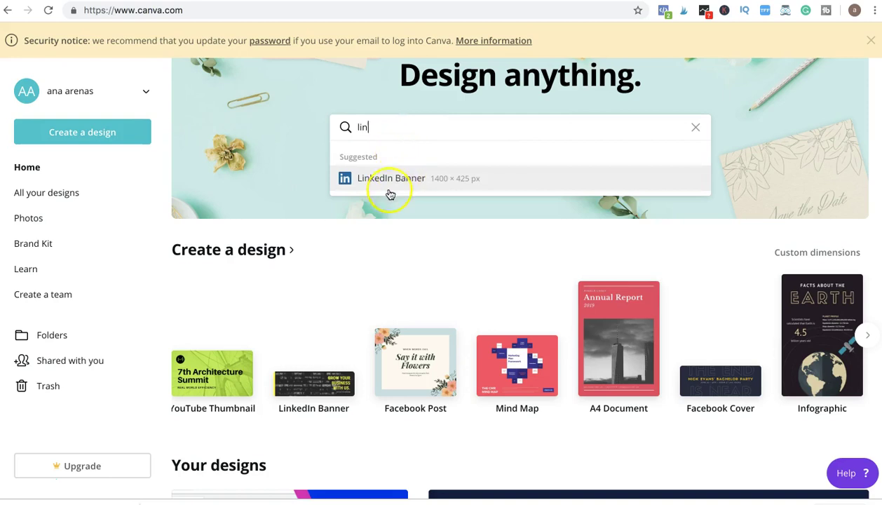
left_click(390, 182)
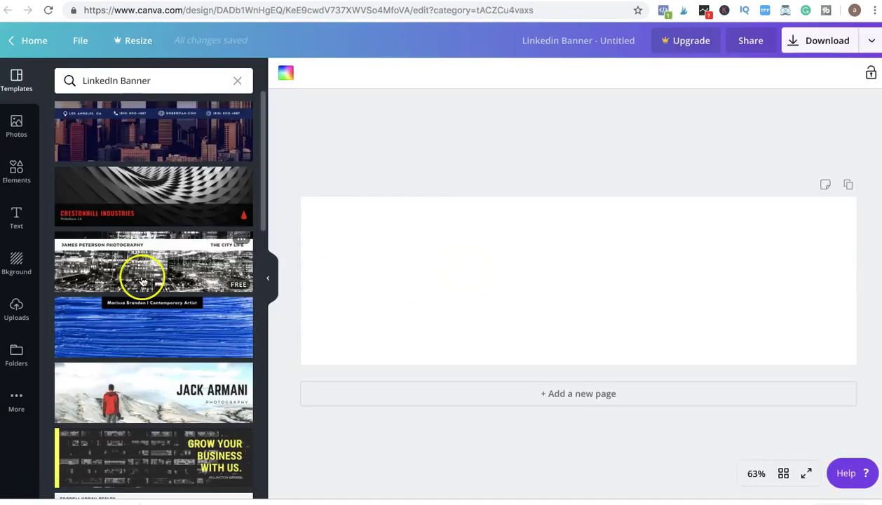
Step: Scroll through the LinkedIn Banner templates in the Templates panel
scroll(173, 225, "down", 3)
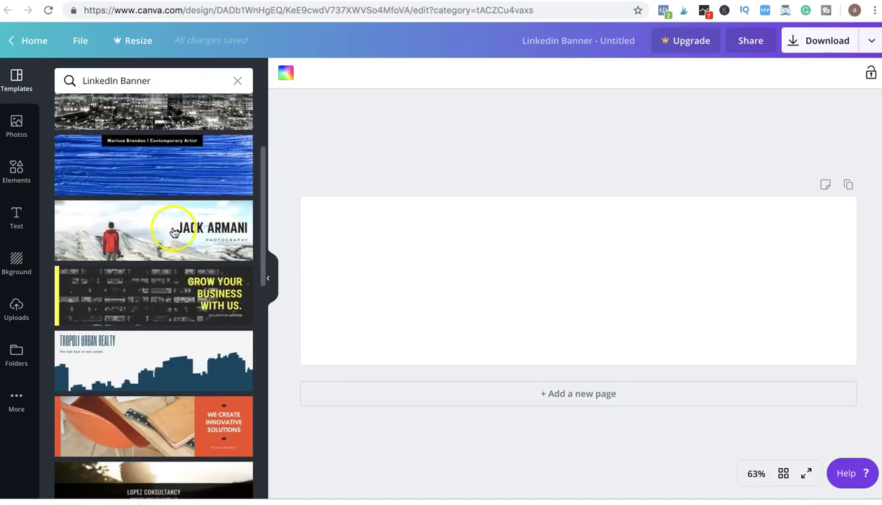
scroll(177, 327, "down", 5)
scroll(177, 326, "down", 5)
left_click(533, 276)
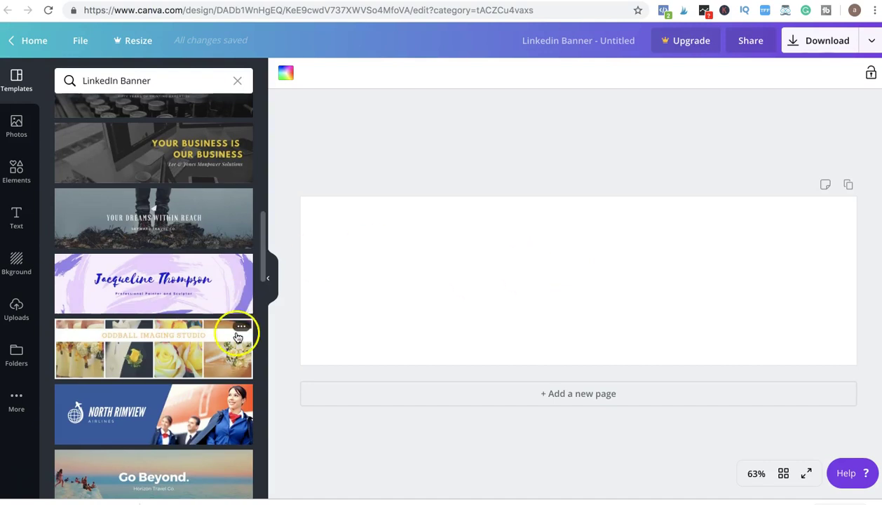
Step: Apply the Oddball Imaging Studio template and change its title to ANA ARENAS
left_click(193, 338)
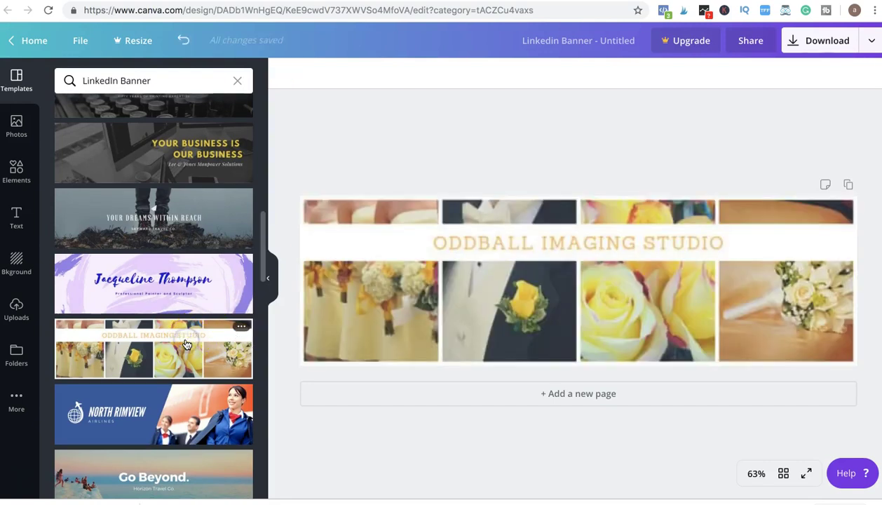
scroll(185, 343, "down", 5)
left_click(559, 236)
triple_click(551, 243)
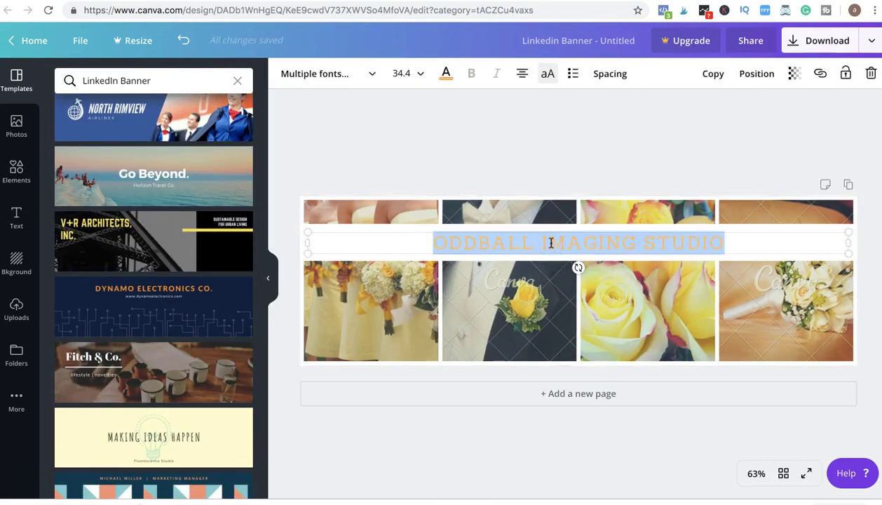
type("ANA ARENAS")
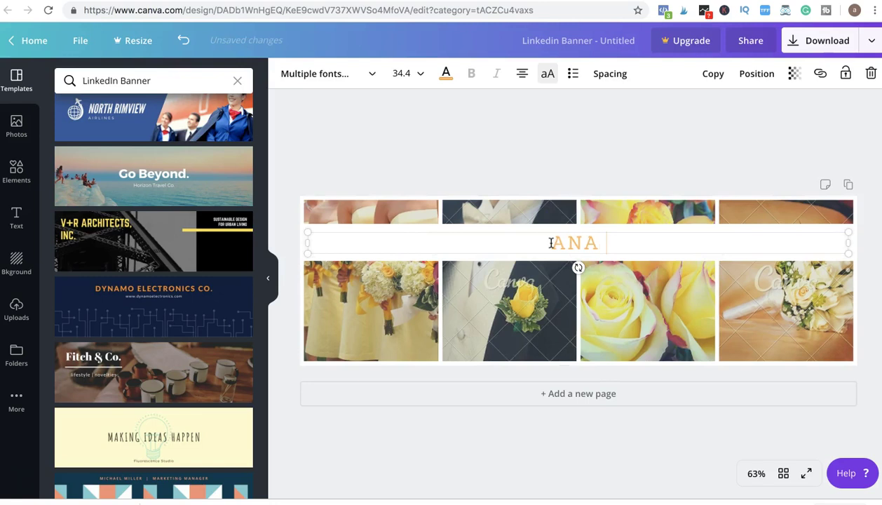
left_click(340, 310)
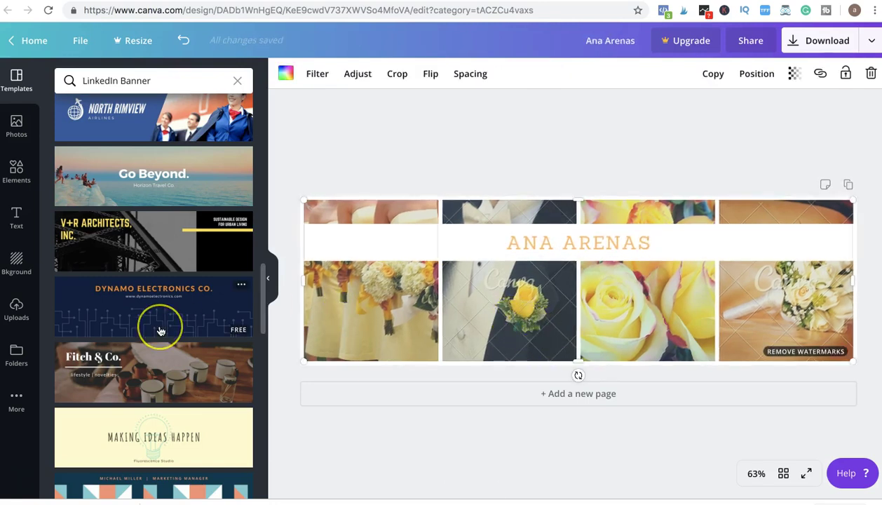
Step: Fill the first two grid cells with the laptop and woman-at-laptop photos
key("Delete")
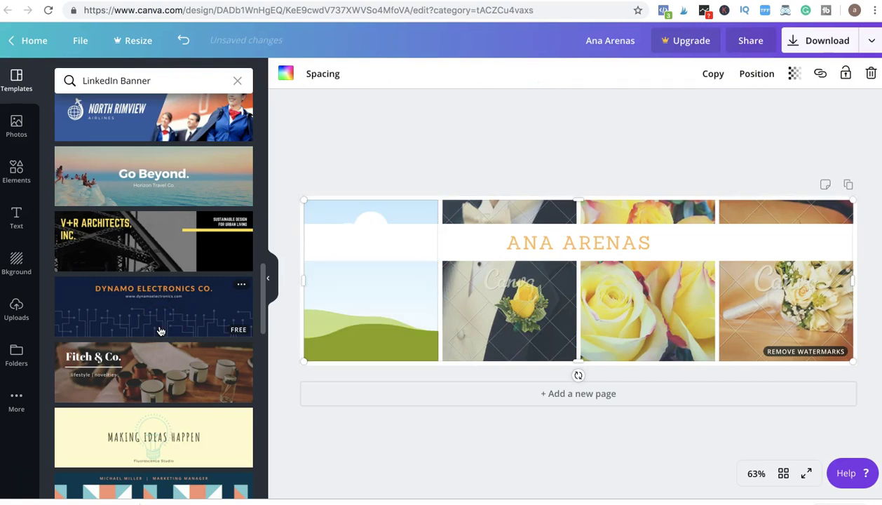
left_click(16, 124)
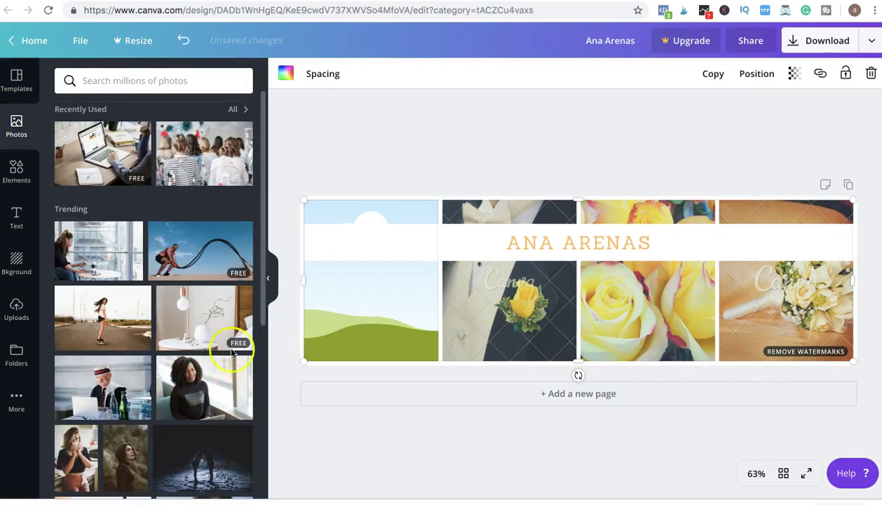
left_click_drag(103, 153, 379, 275)
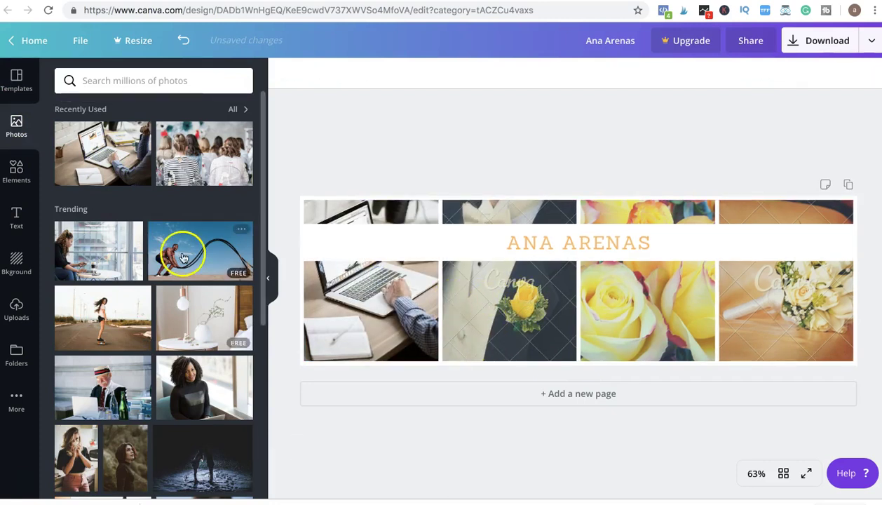
left_click(113, 242)
left_click_drag(465, 330, 486, 306)
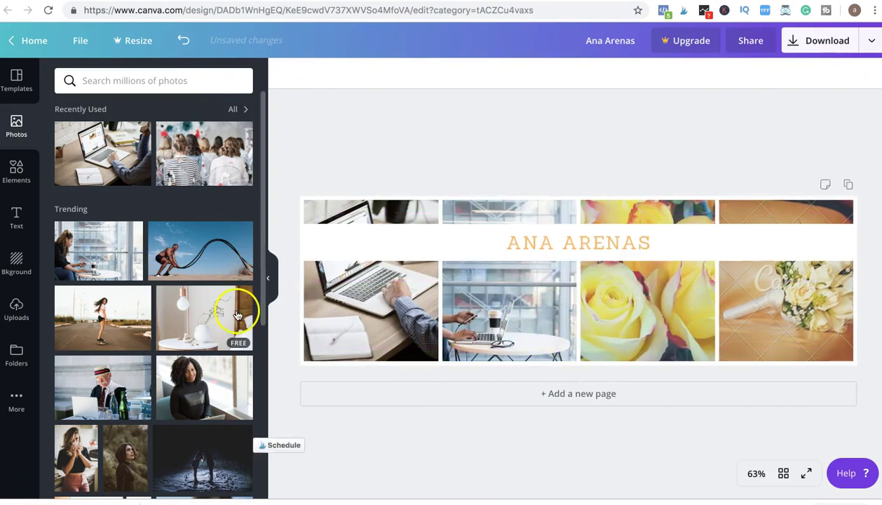
Step: Replace the last two flower cells with the group-of-women and coffee-and-phone photos
left_click_drag(238, 316, 628, 309)
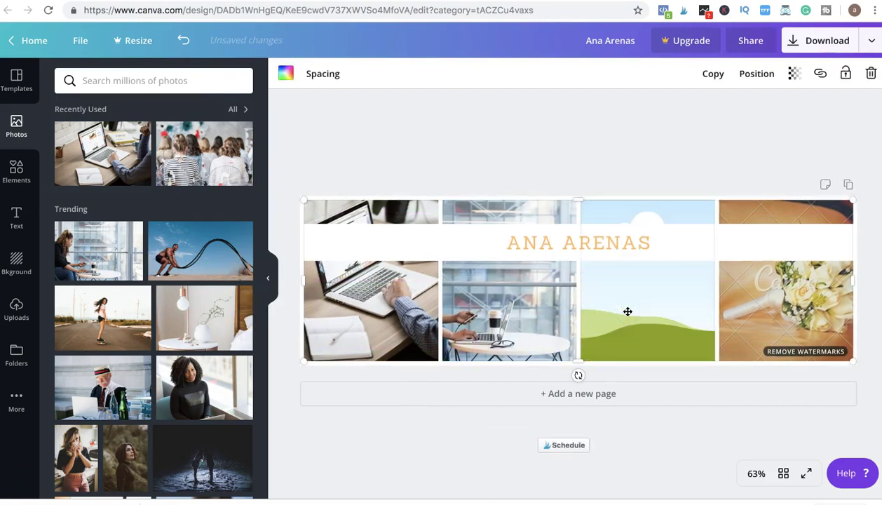
left_click(210, 173)
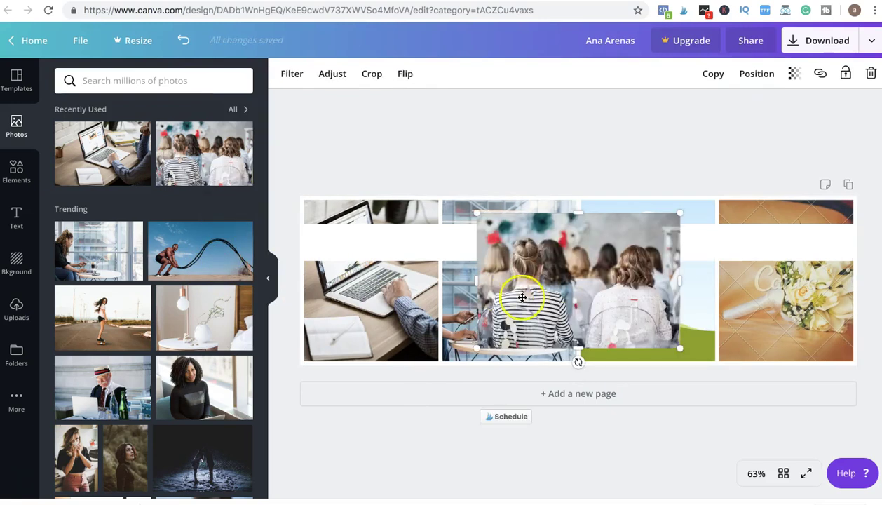
left_click_drag(523, 298, 624, 302)
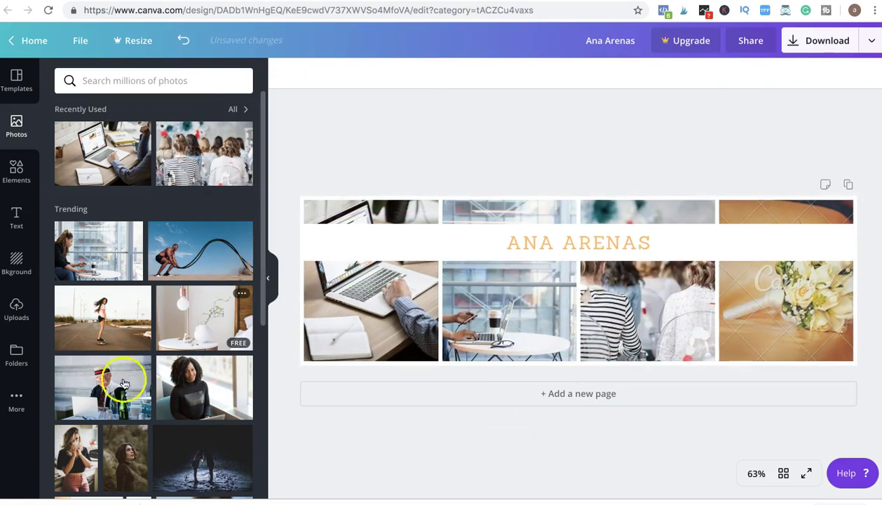
scroll(181, 388, "down", 5)
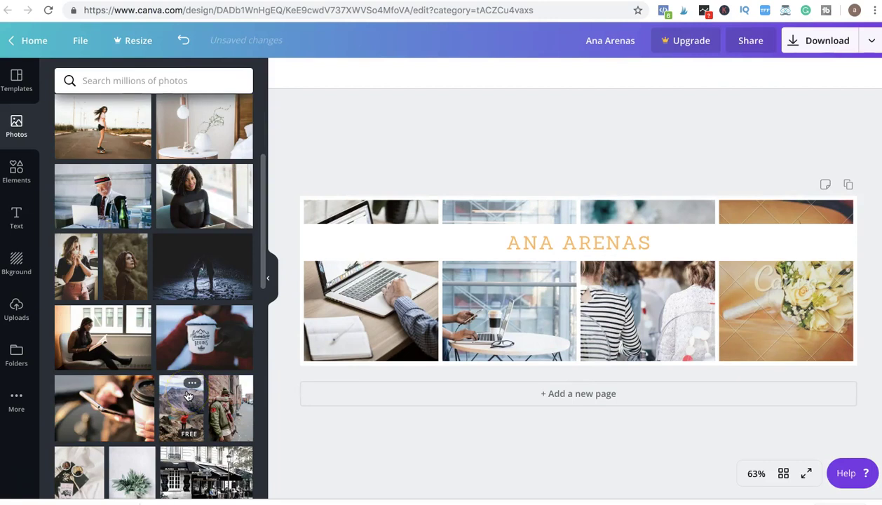
left_click(105, 401)
left_click(807, 301)
key("Delete")
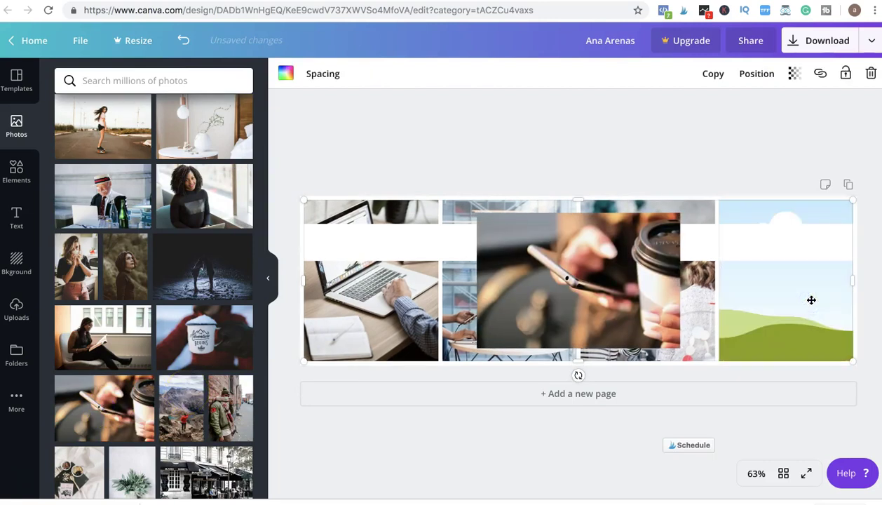
left_click_drag(577, 323, 831, 282)
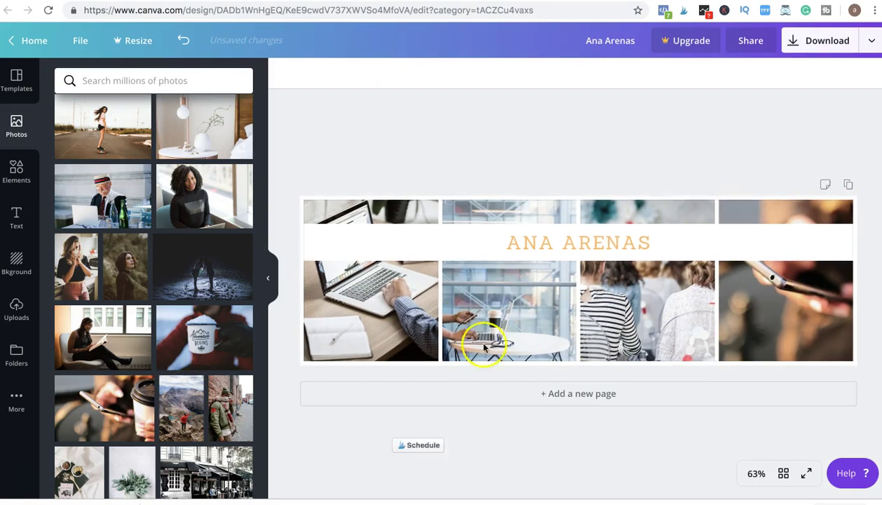
left_click(797, 46)
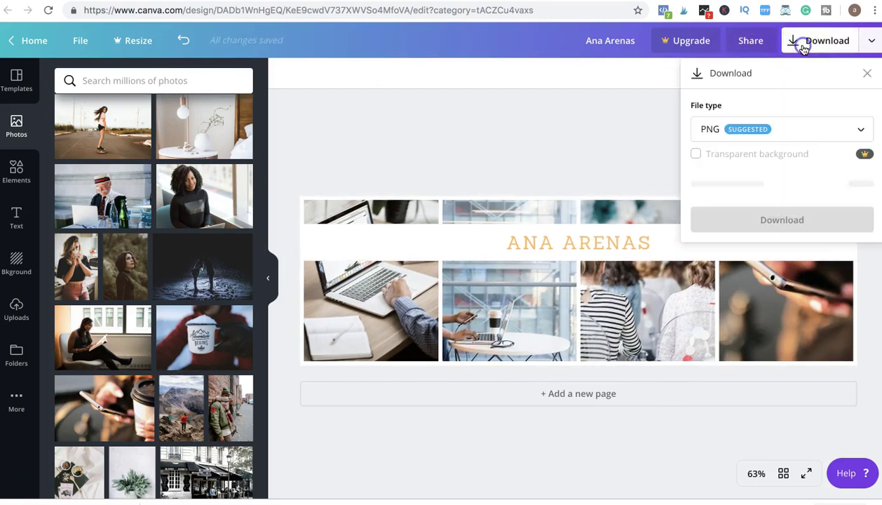
left_click(760, 188)
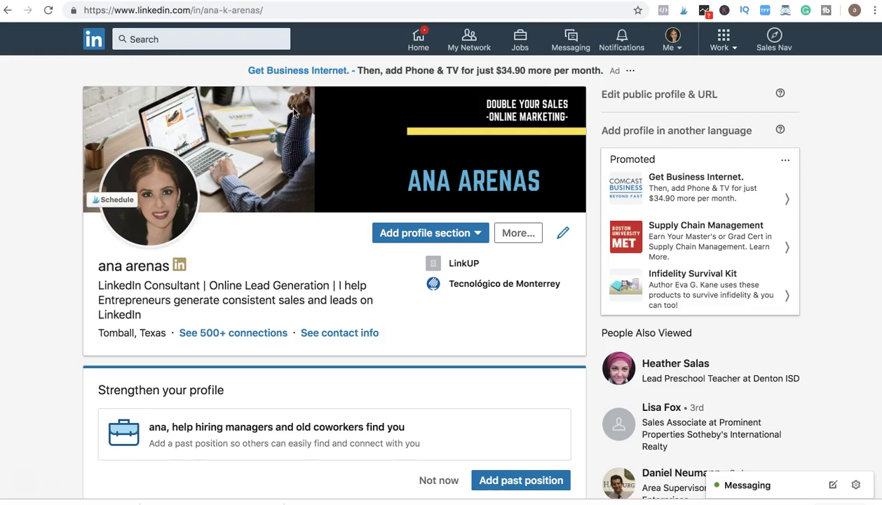
Step: Preview the new cover banner, then open the intro editor and review the headline
left_click(491, 160)
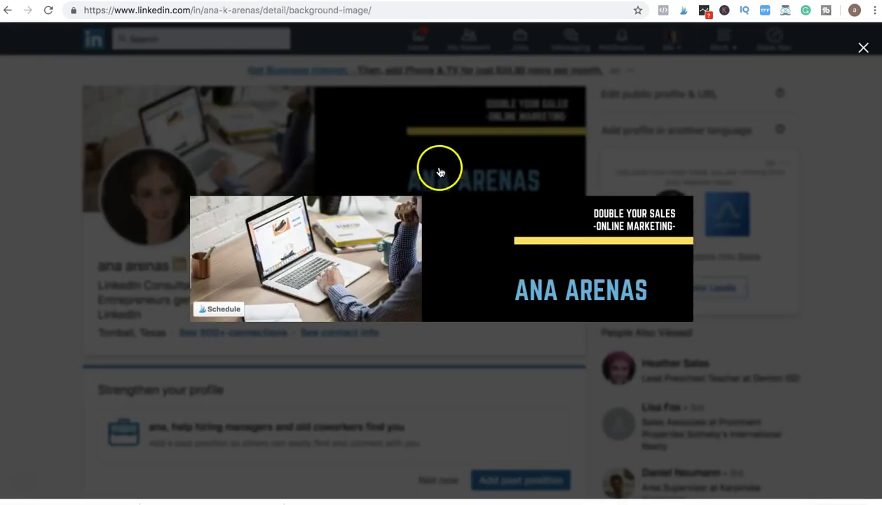
left_click(439, 166)
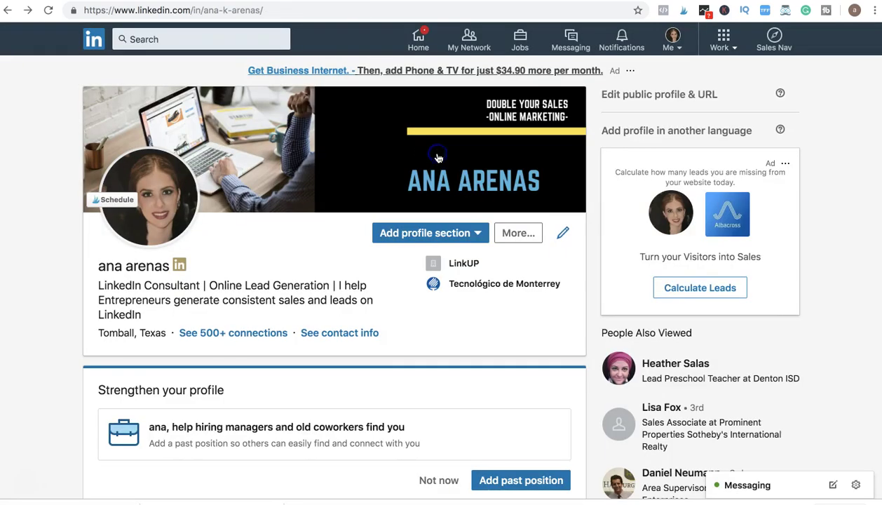
left_click(564, 235)
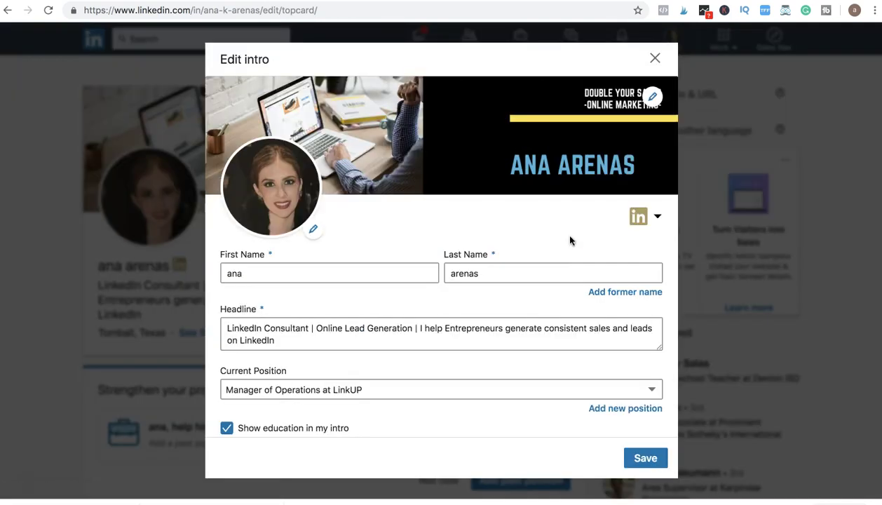
left_click(481, 326)
scroll(223, 317, "down", 2)
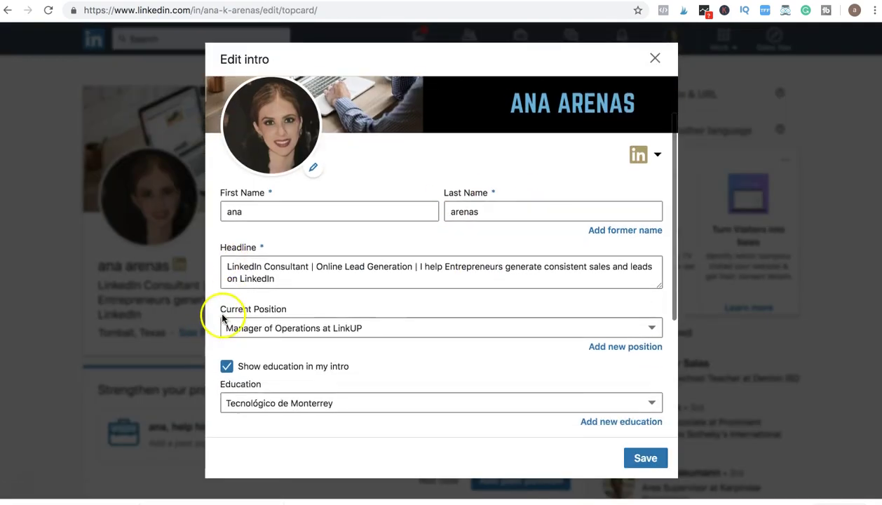
left_click(224, 265)
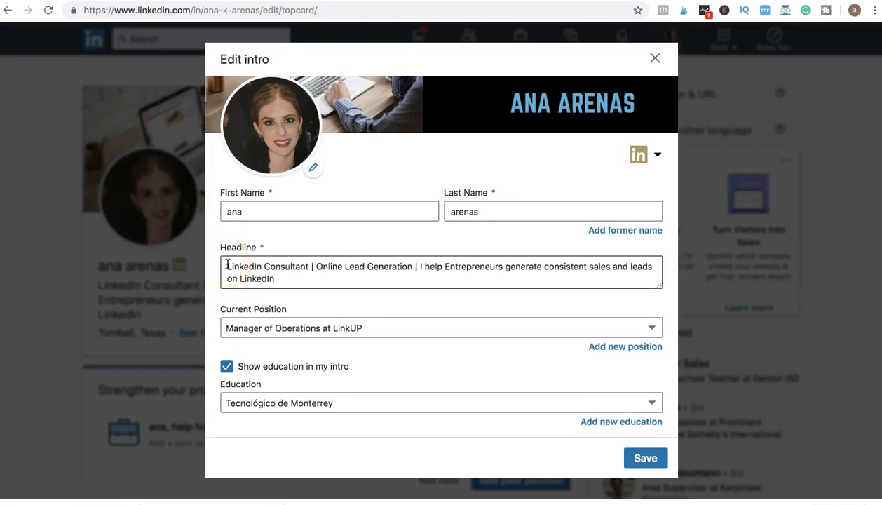
left_click_drag(226, 265, 290, 289)
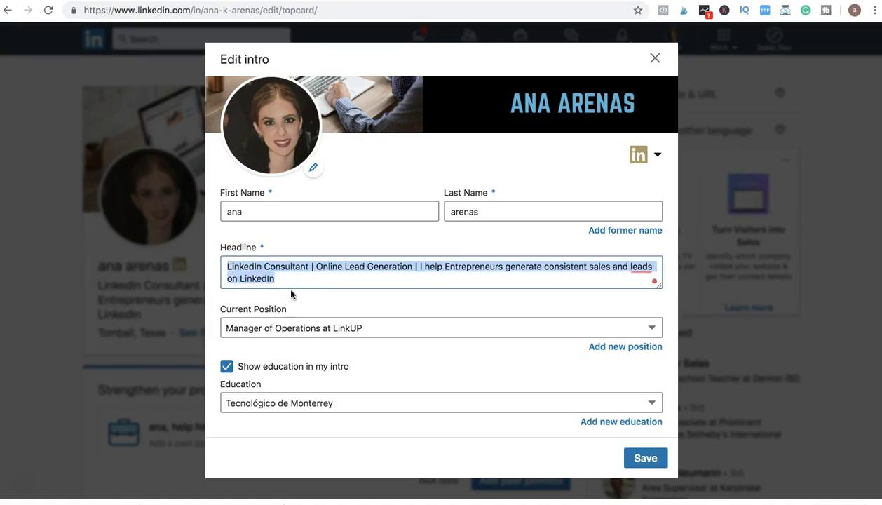
left_click_drag(453, 269, 496, 279)
left_click(496, 278)
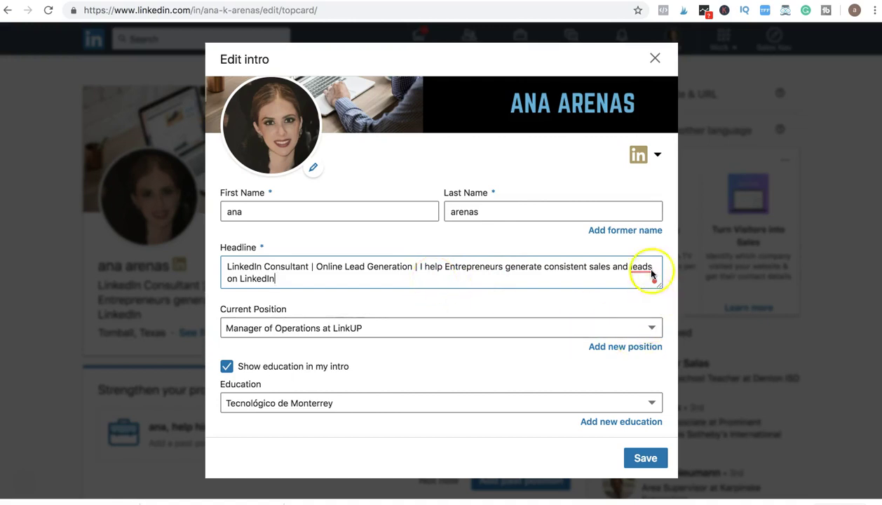
Step: Confirm the 'LinkedIn Consultant | Online Lead Generation | ...' headline and save the intro
mouse_move(644, 269)
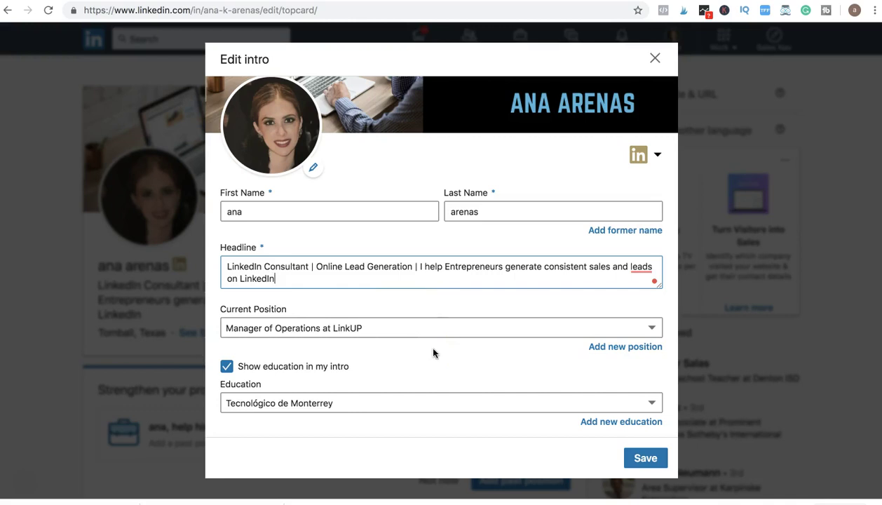
left_click_drag(224, 272, 319, 270)
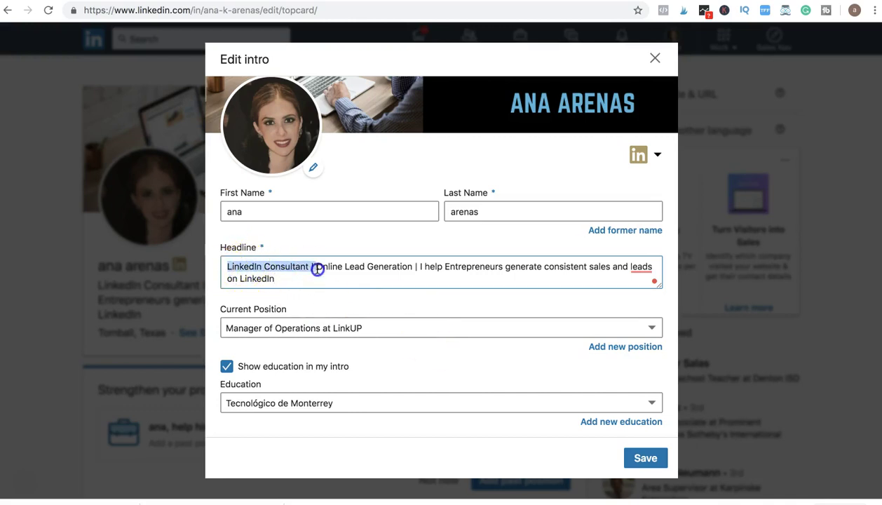
left_click(435, 268)
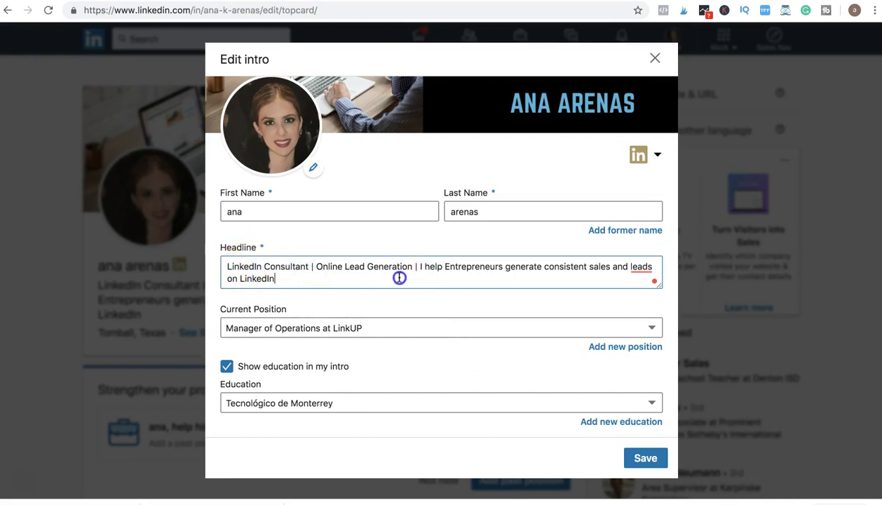
left_click(370, 283)
scroll(371, 350, "down", 3)
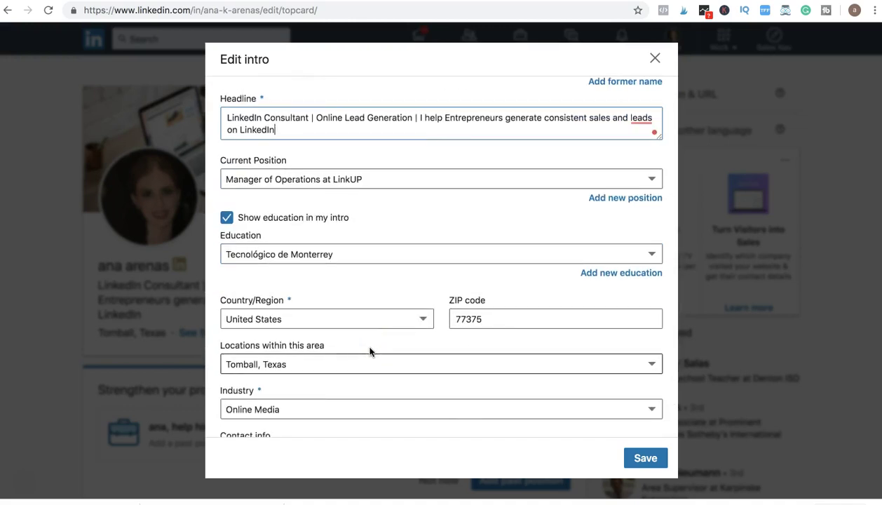
scroll(386, 302, "down", 1)
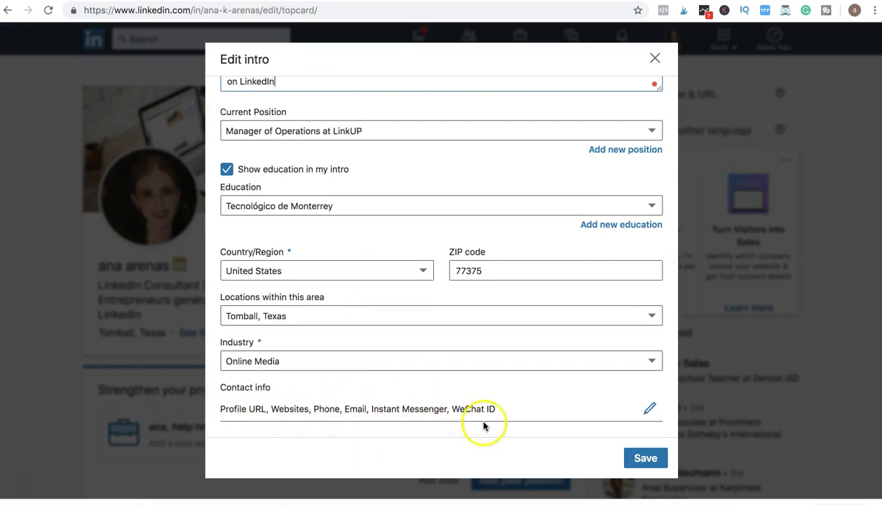
left_click(642, 459)
scroll(332, 375, "down", 1)
scroll(332, 376, "down", 5)
scroll(101, 302, "down", 1)
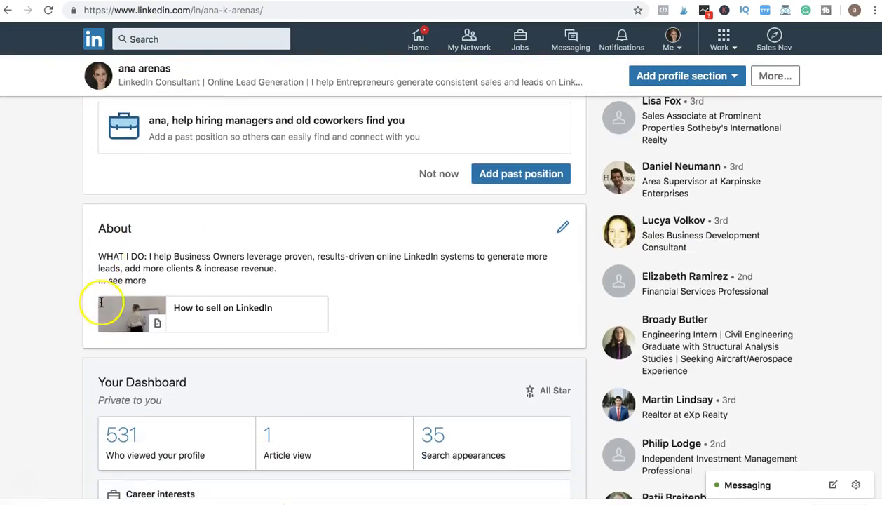
Step: Open the About editor and enlarge the Summary box to read more text
left_click(564, 229)
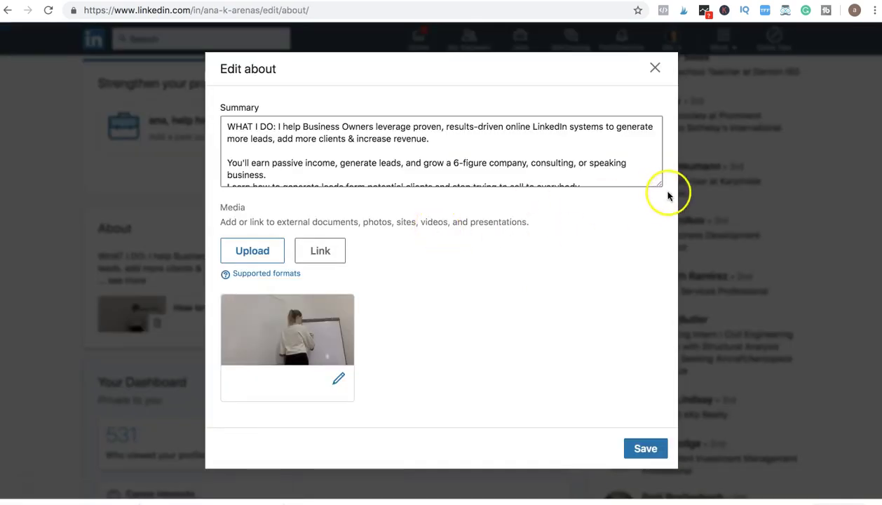
left_click_drag(659, 187, 653, 369)
scroll(534, 244, "down", 5)
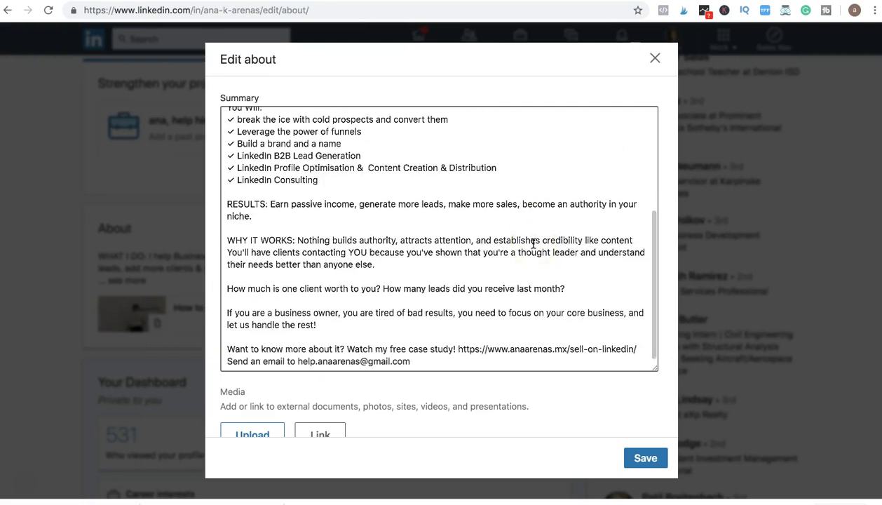
scroll(533, 244, "down", 3)
scroll(534, 244, "up", 3)
scroll(534, 244, "up", 5)
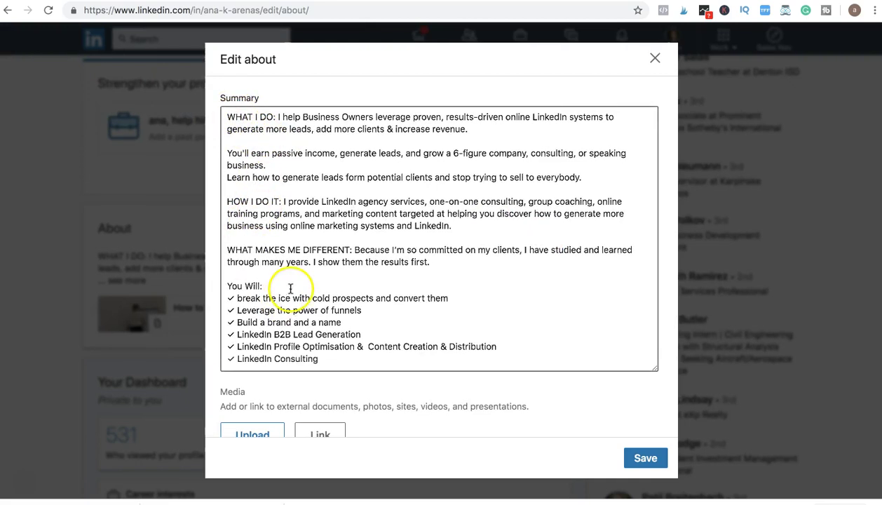
scroll(389, 308, "down", 5)
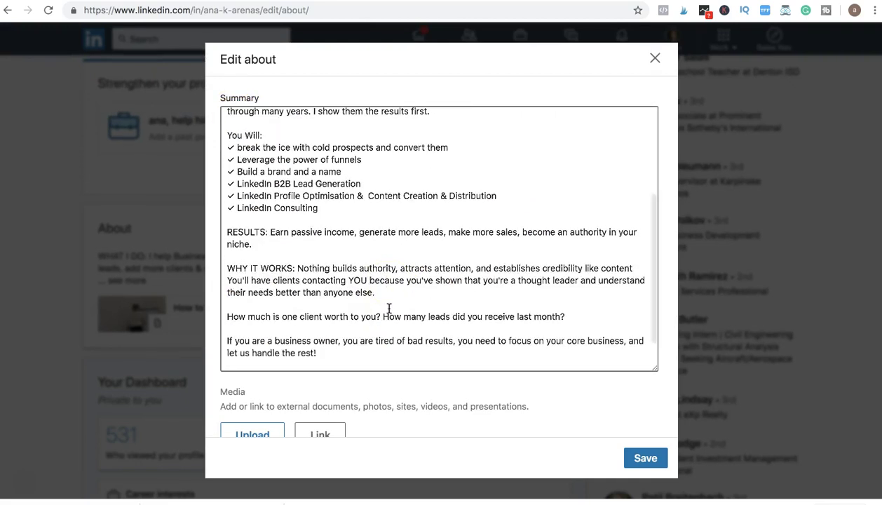
scroll(389, 309, "up", 1)
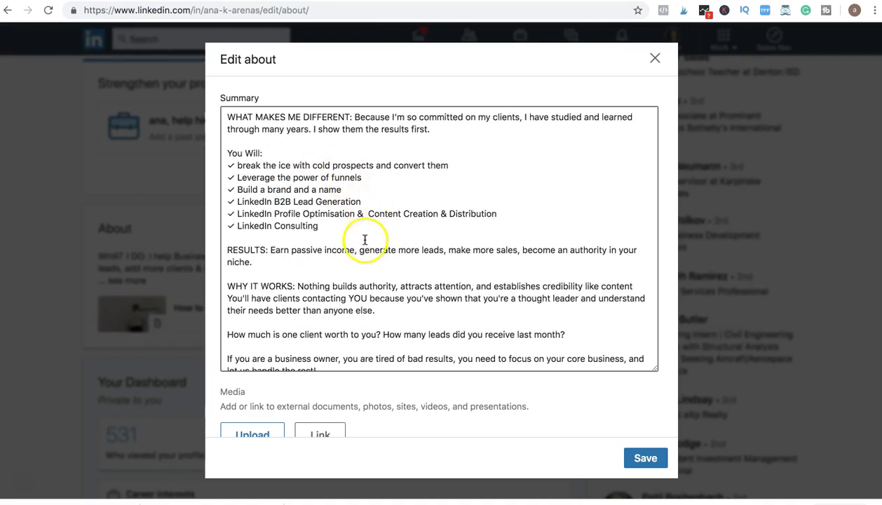
Step: Review the summary's checklist lines and closing contact paragraph down to the Save button
left_click_drag(236, 201, 319, 227)
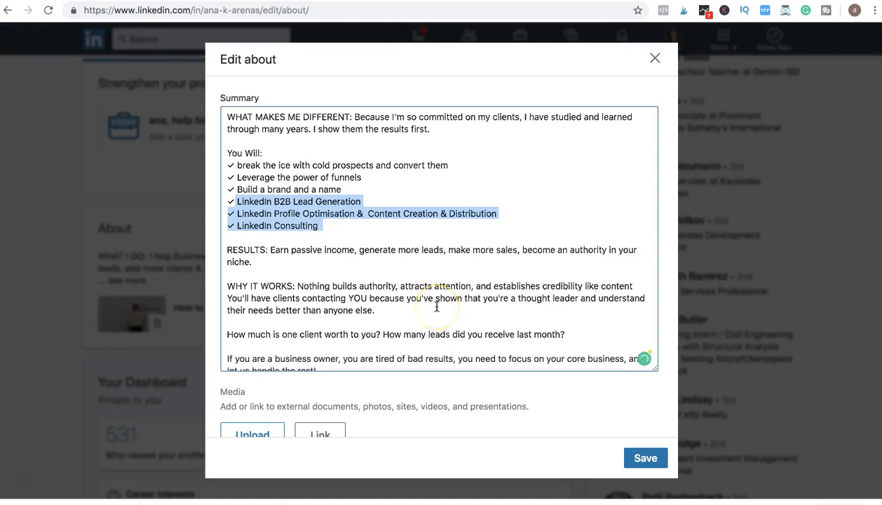
scroll(436, 307, "up", 4)
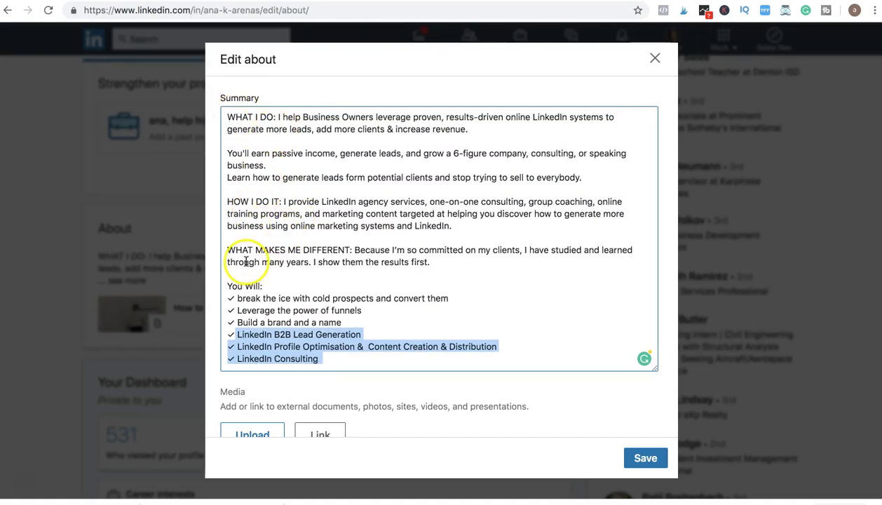
scroll(417, 272, "down", 3)
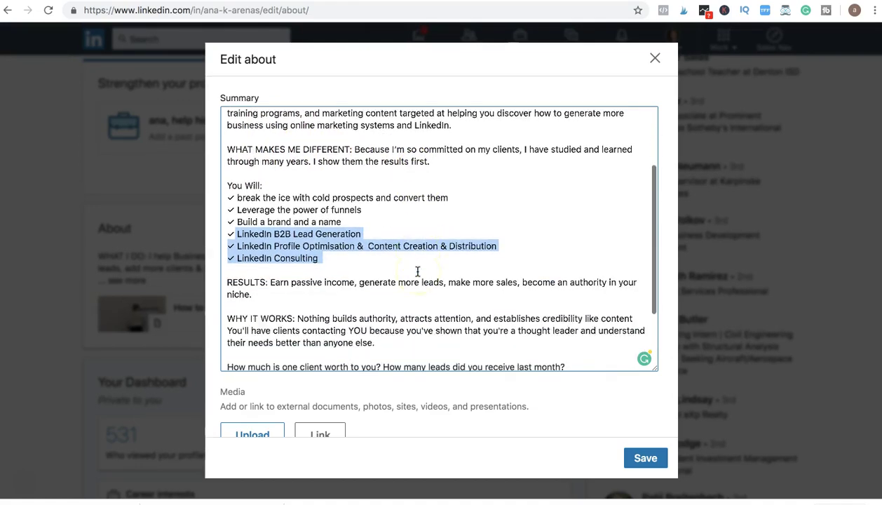
left_click(332, 282)
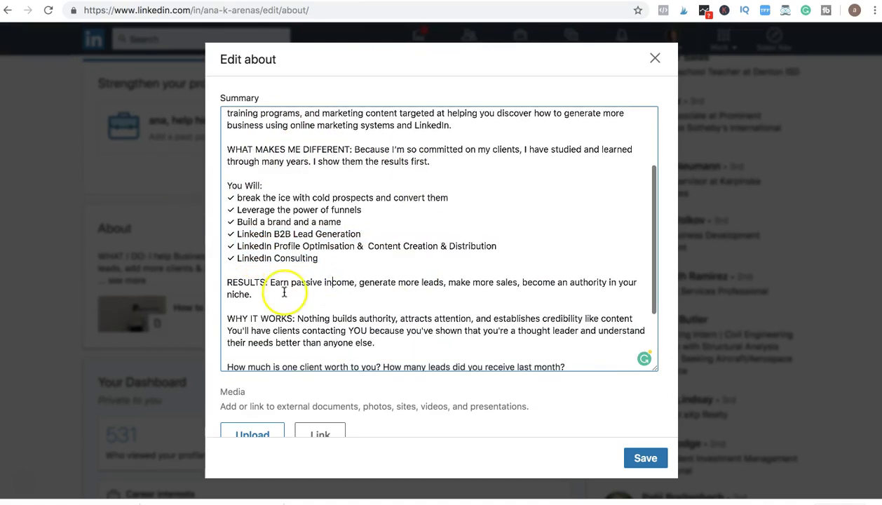
scroll(284, 292, "down", 2)
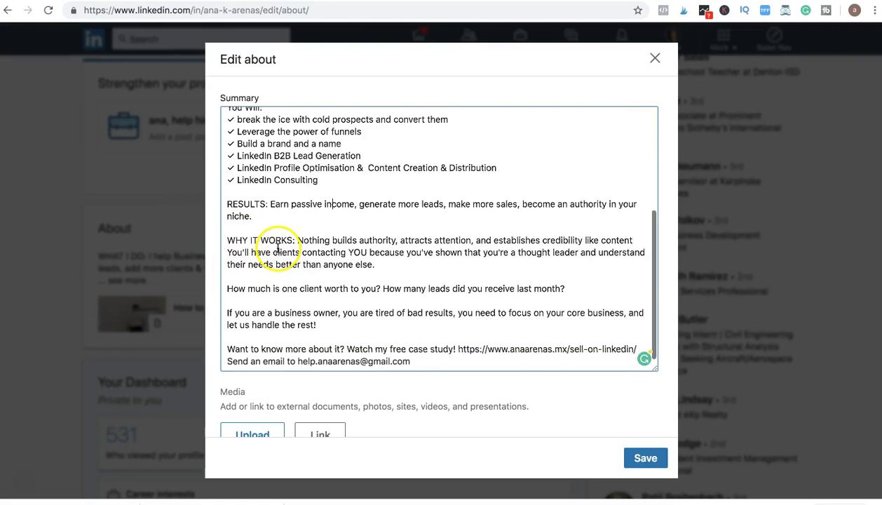
scroll(325, 337, "down", 2)
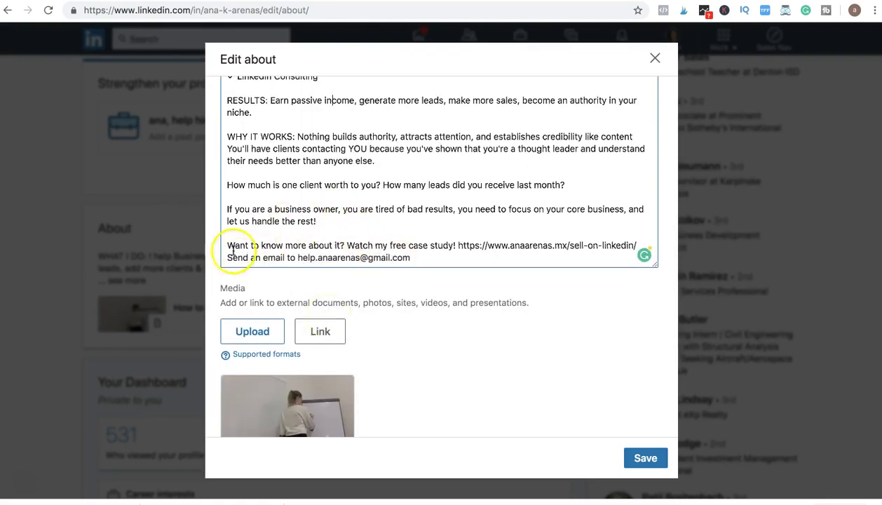
left_click_drag(228, 245, 436, 255)
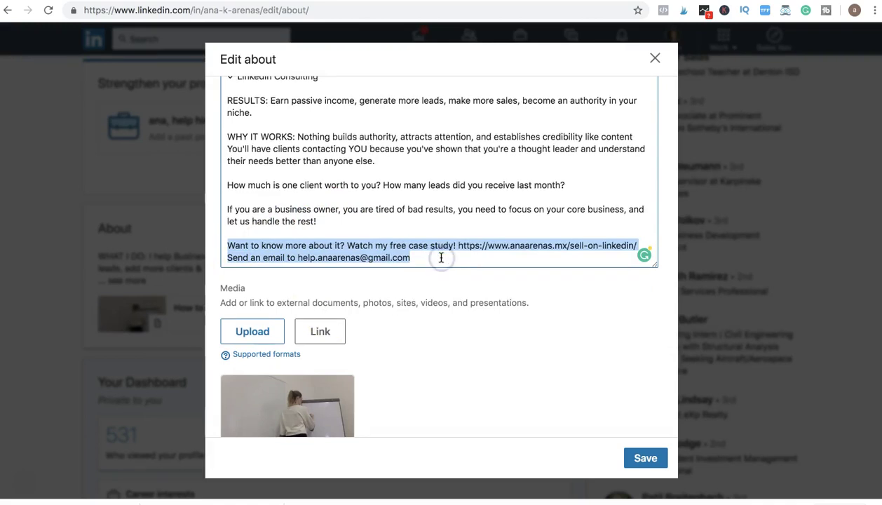
left_click(441, 258)
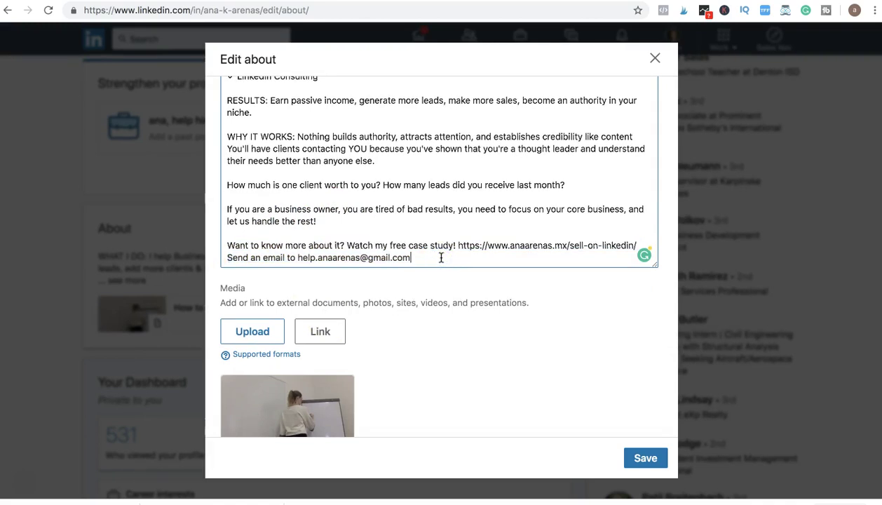
left_click(527, 279)
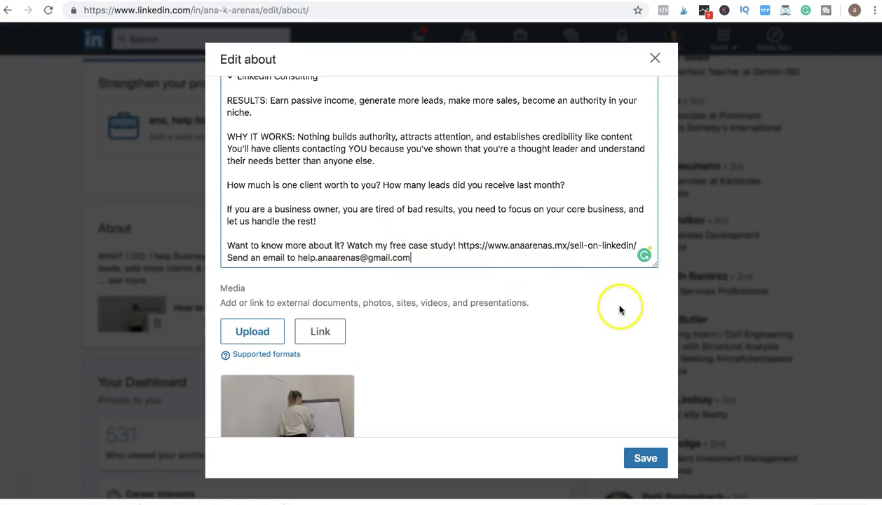
scroll(325, 417, "down", 2)
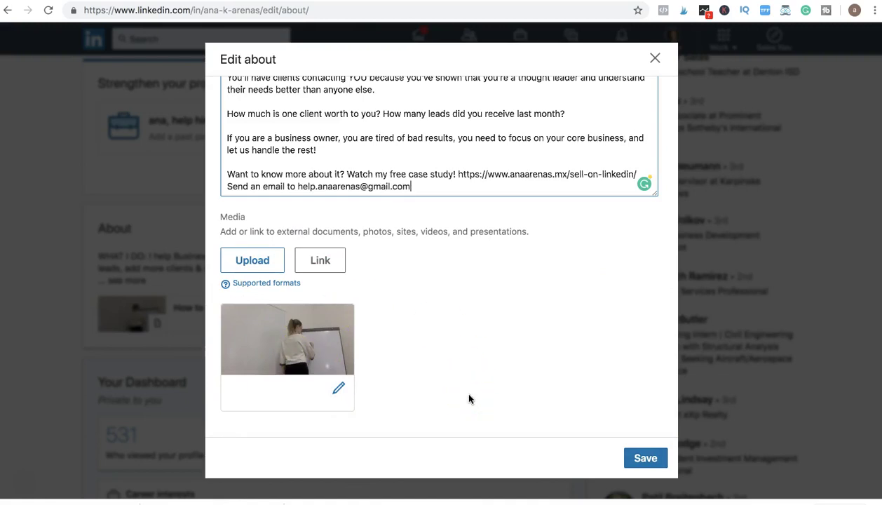
Step: Save the About summary and scroll down through the whole profile
left_click(643, 458)
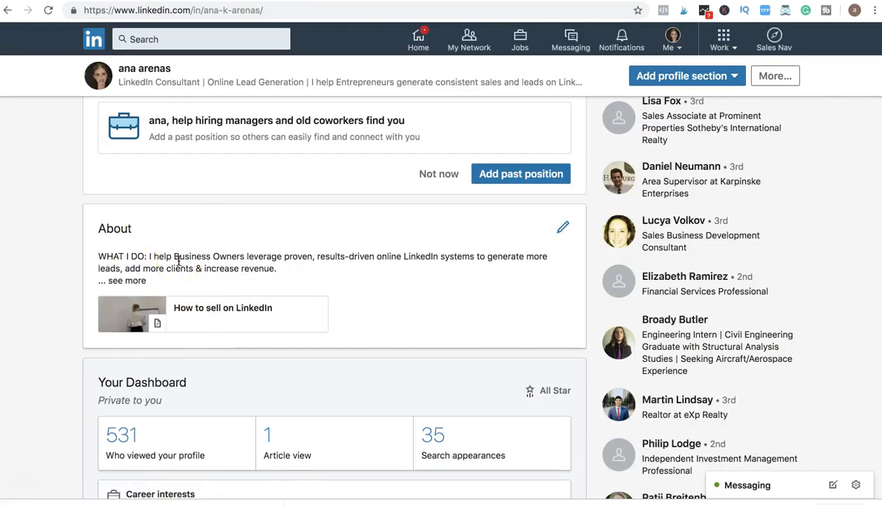
scroll(122, 310, "down", 5)
scroll(81, 344, "down", 3)
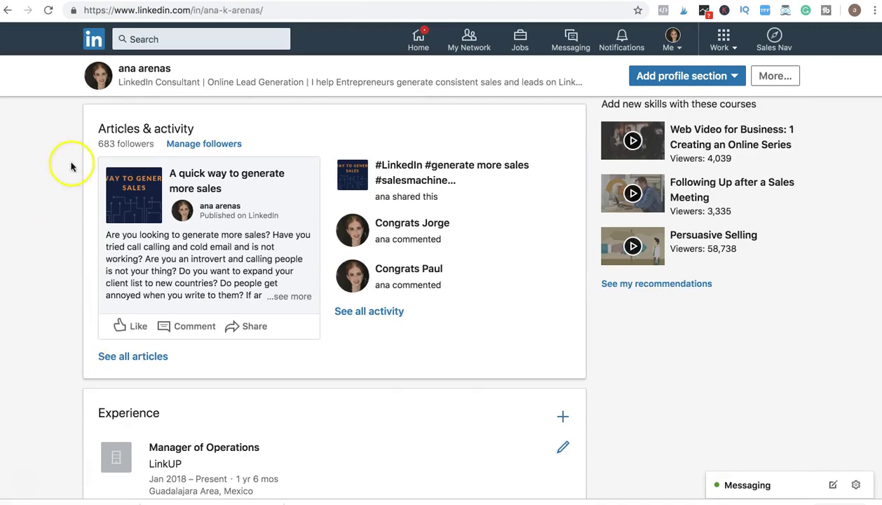
scroll(62, 379, "down", 3)
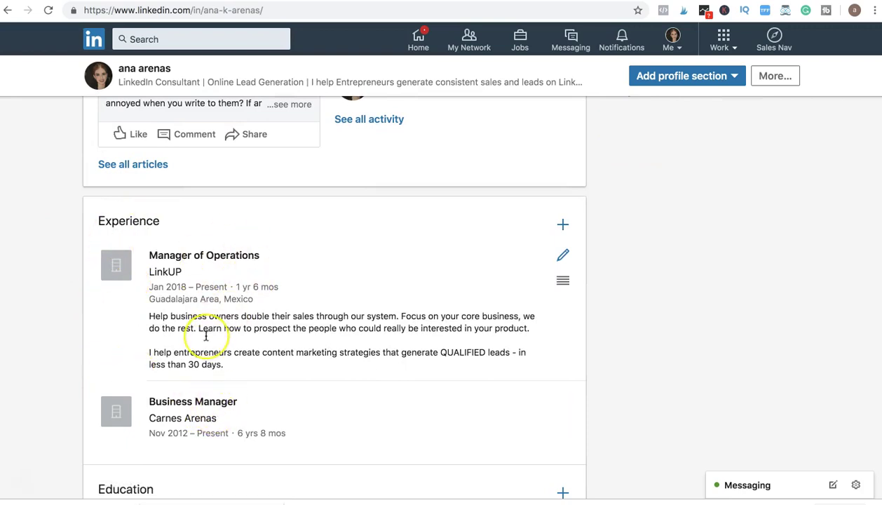
scroll(206, 336, "down", 2)
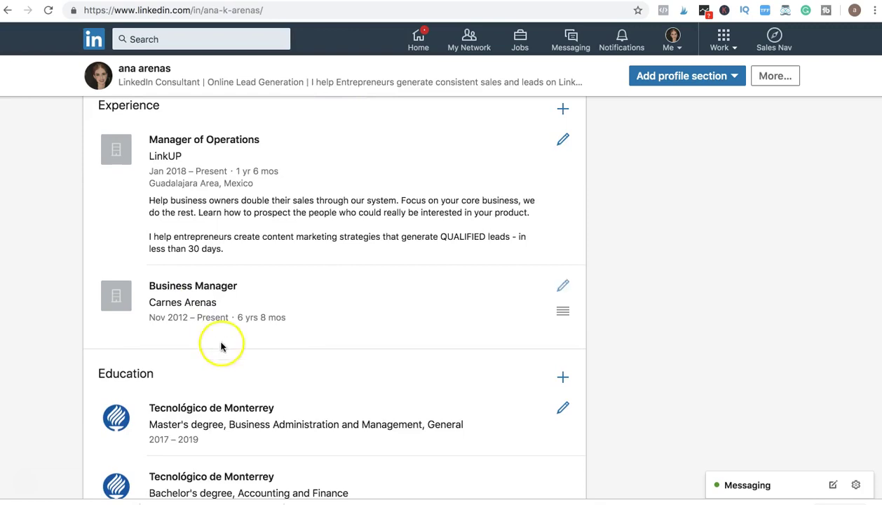
scroll(225, 362, "down", 5)
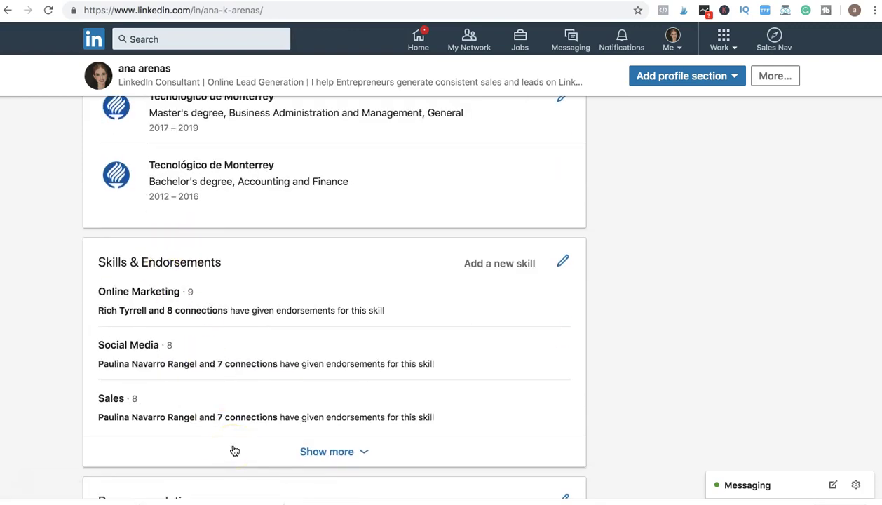
scroll(235, 451, "down", 3)
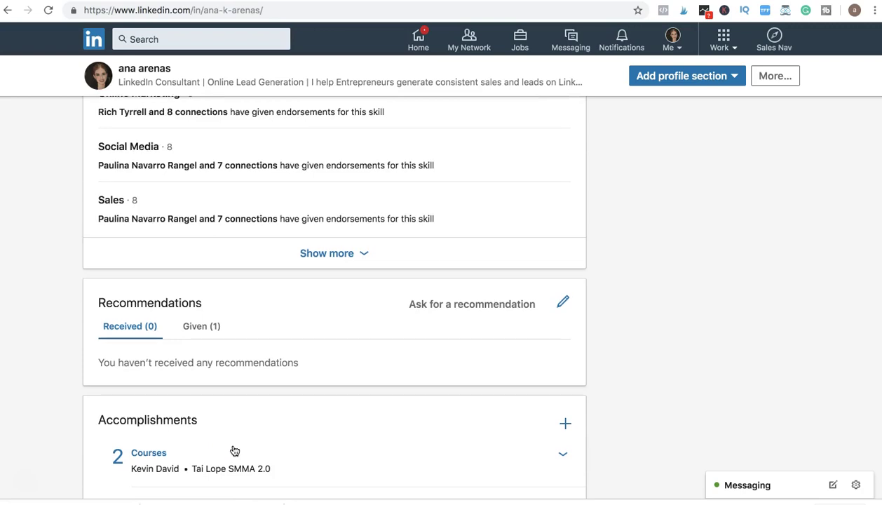
scroll(235, 450, "down", 4)
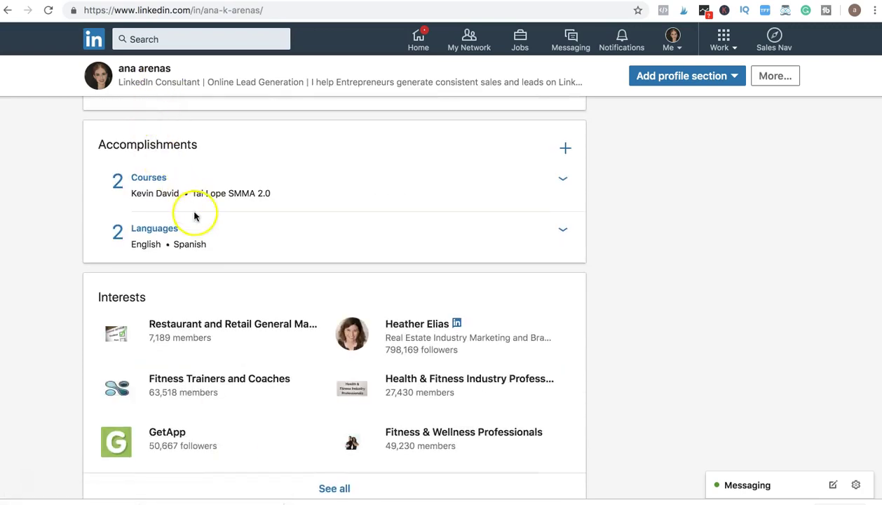
scroll(191, 350, "down", 2)
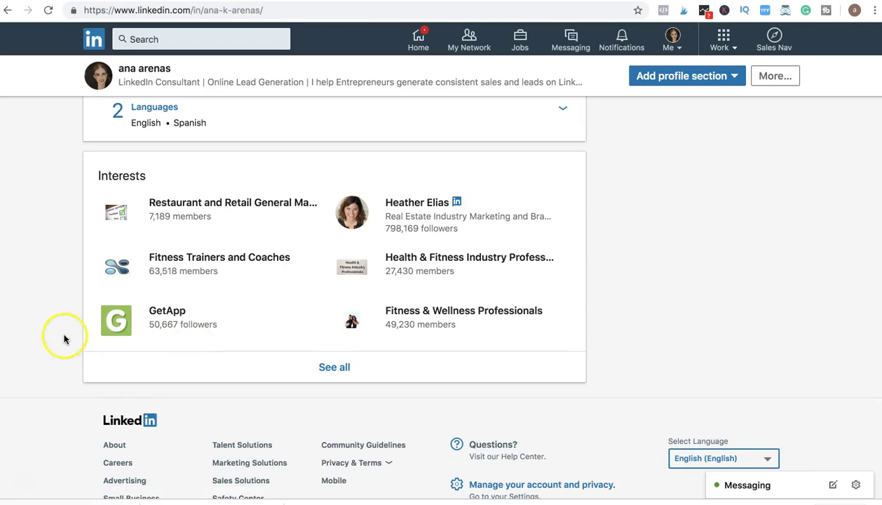
Step: Dismiss the 'add a past position' suggestion with Not now and return to the profile top
scroll(64, 339, "up", 20)
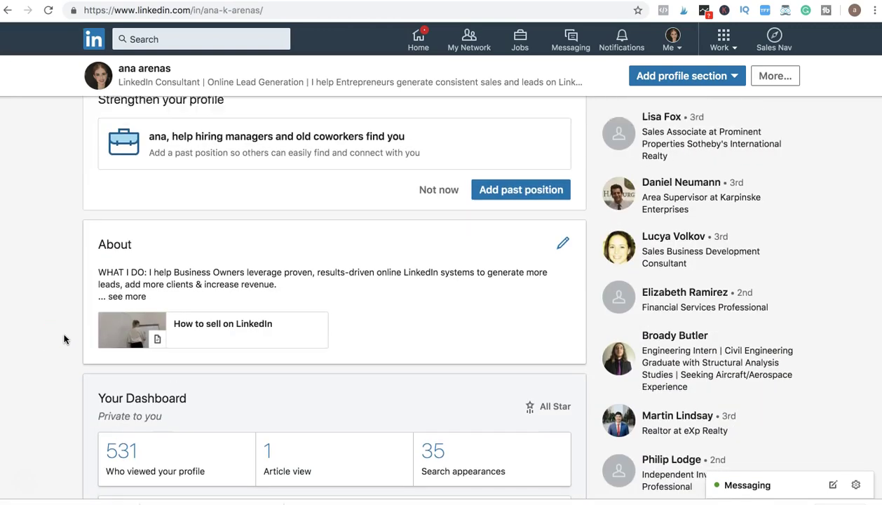
scroll(63, 340, "up", 4)
left_click(435, 371)
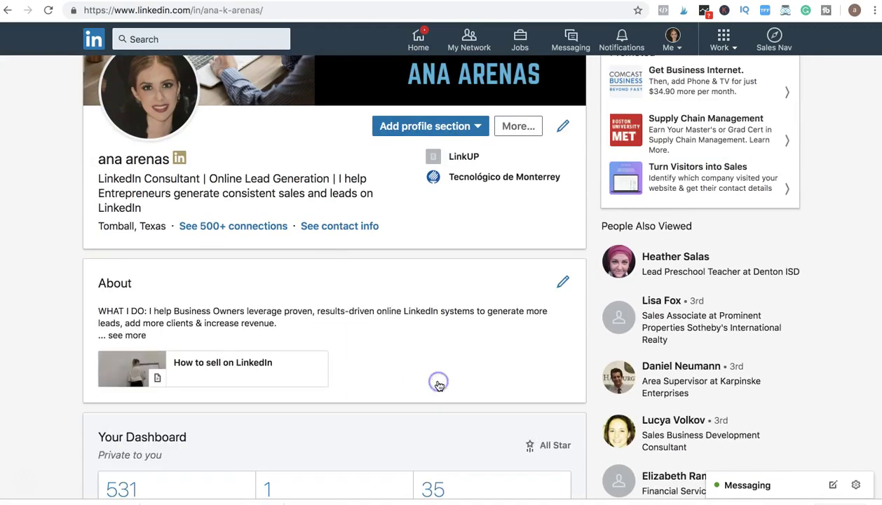
scroll(54, 329, "up", 3)
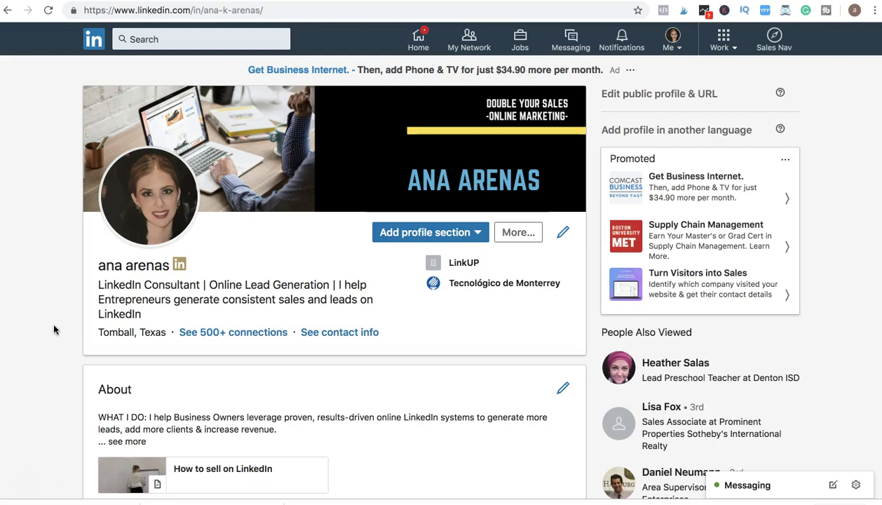
Step: Open 'Who viewed your profile' from the home feed and scroll to the recent viewer cards
left_click(95, 41)
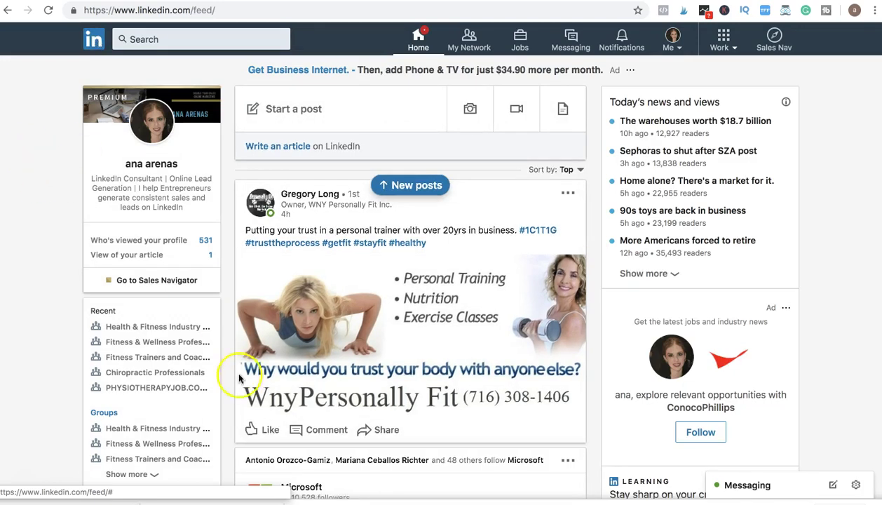
left_click(177, 246)
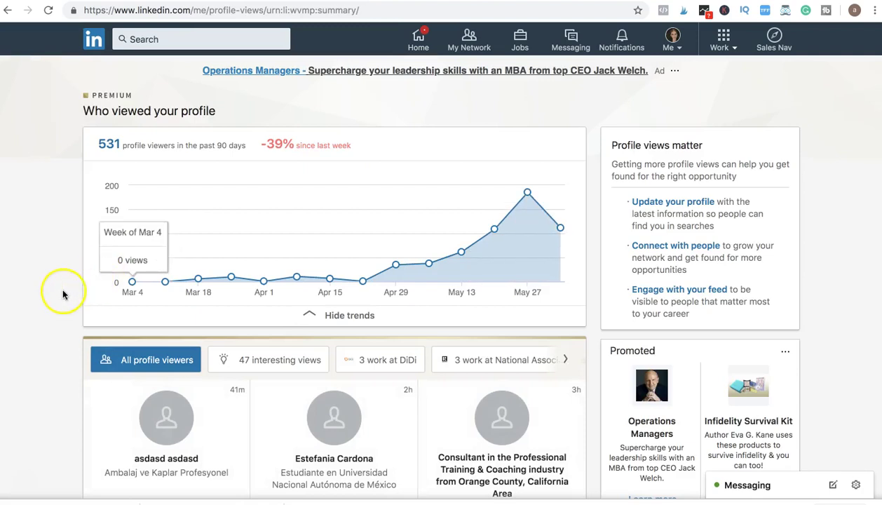
scroll(61, 288, "down", 5)
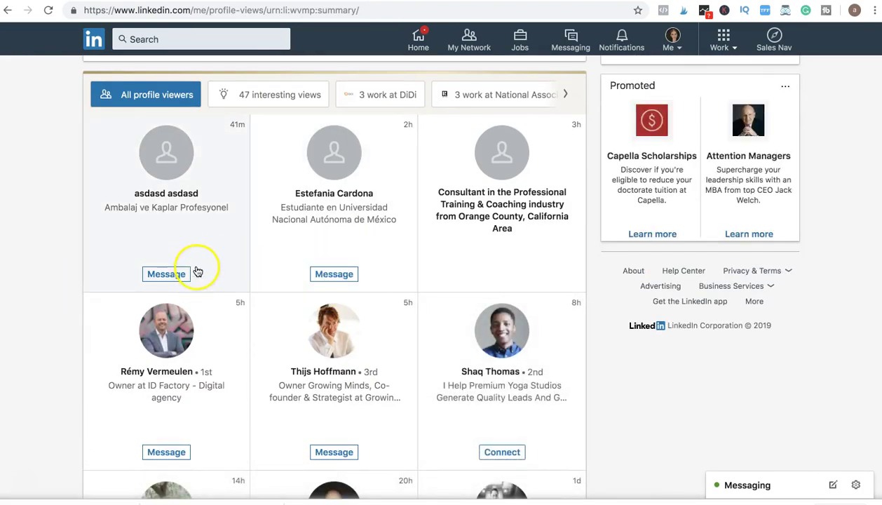
scroll(286, 326, "down", 3)
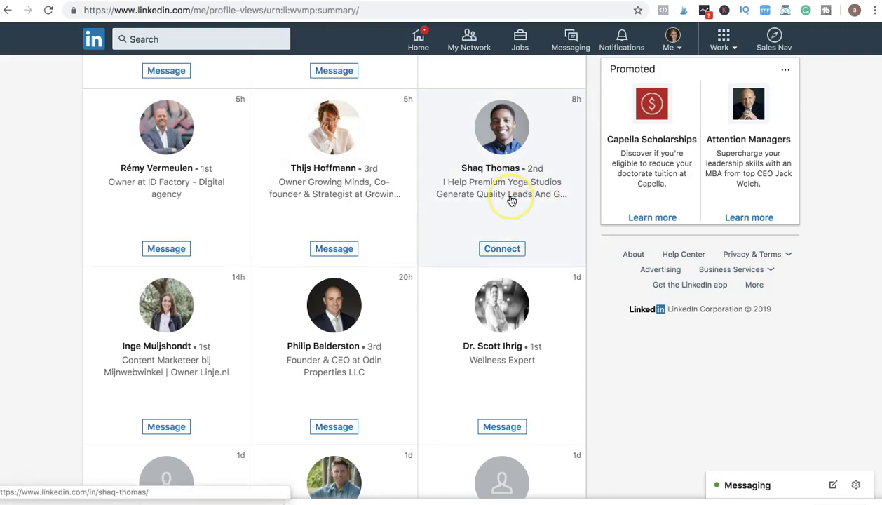
Step: Check the yoga-studio lead-generation viewer's profile, then send them a connection invitation
left_click(504, 184)
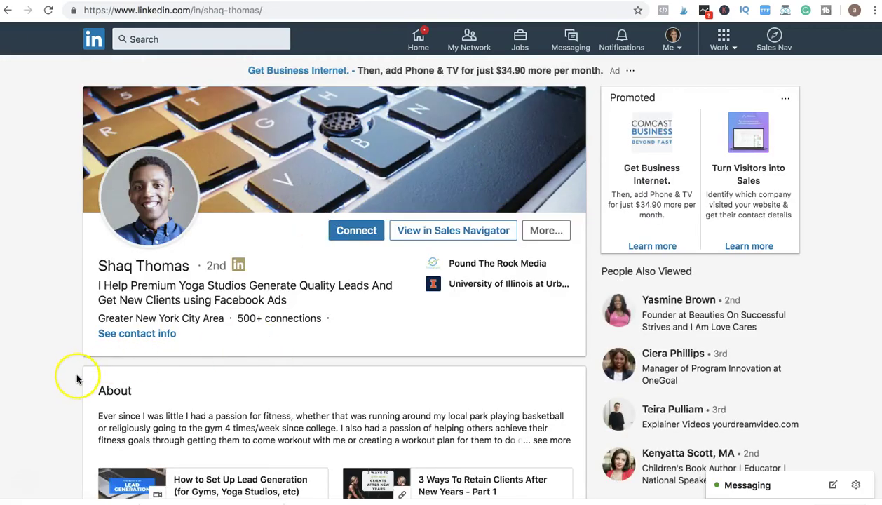
scroll(77, 379, "down", 7)
left_click(75, 81)
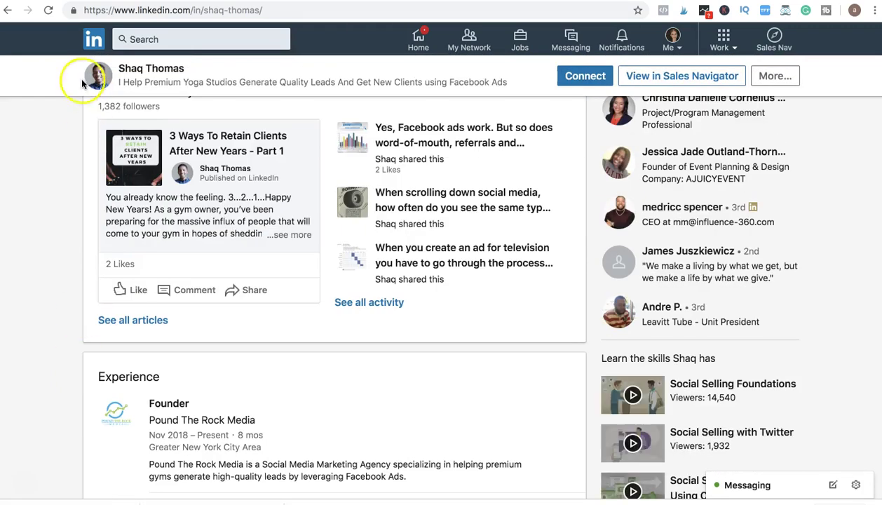
left_click(6, 13)
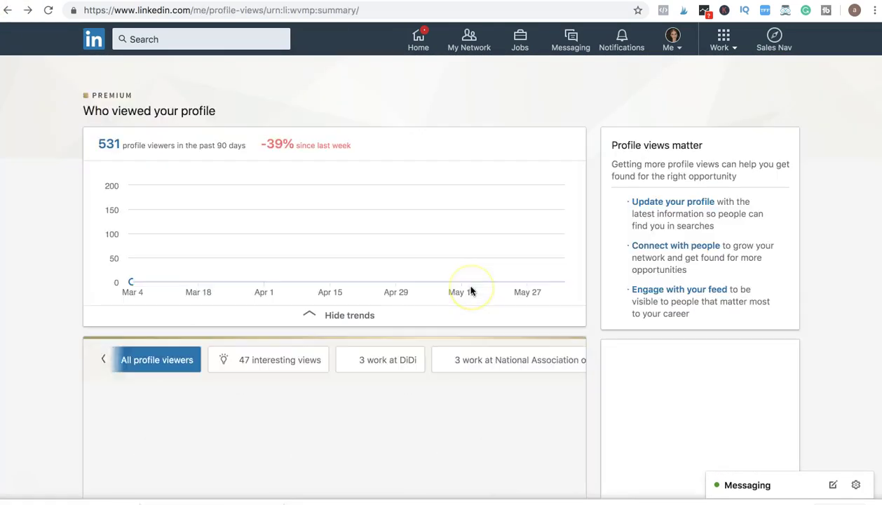
scroll(523, 364, "down", 5)
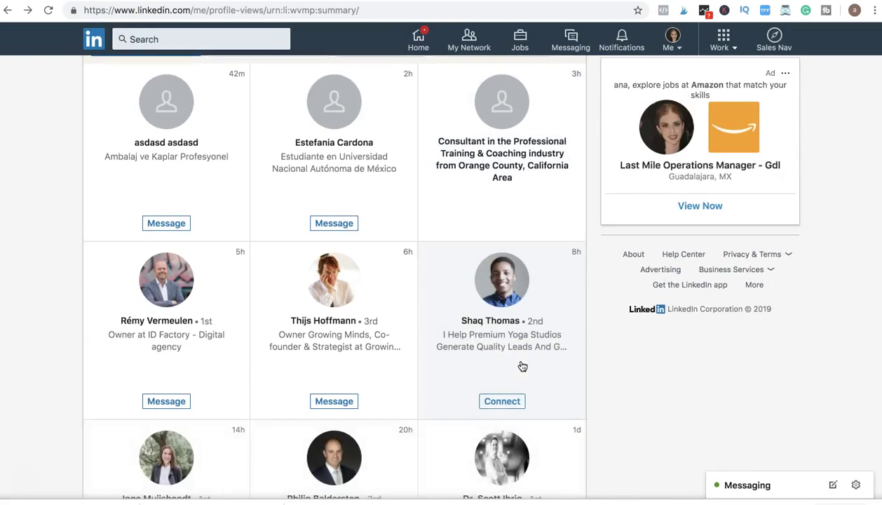
scroll(522, 364, "down", 2)
left_click(515, 299)
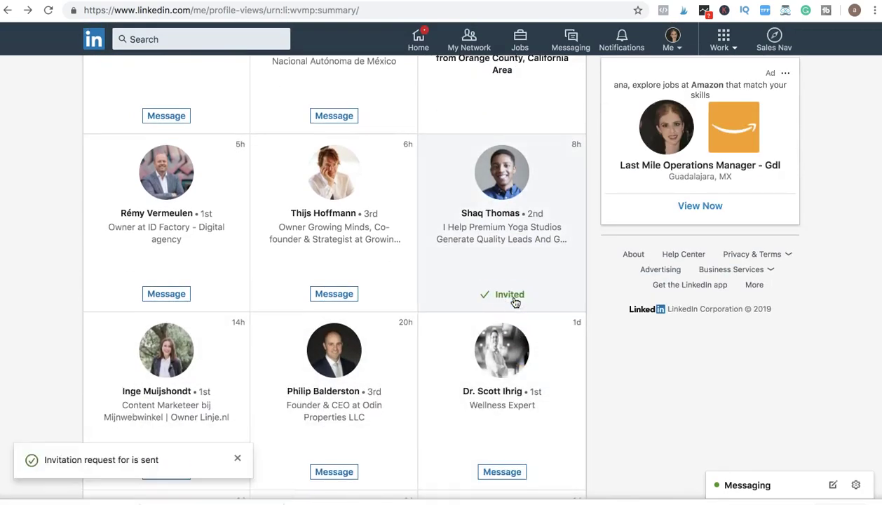
left_click(506, 260)
Step: Scroll through the remaining profile viewers, then return to the home feed
scroll(511, 303, "down", 3)
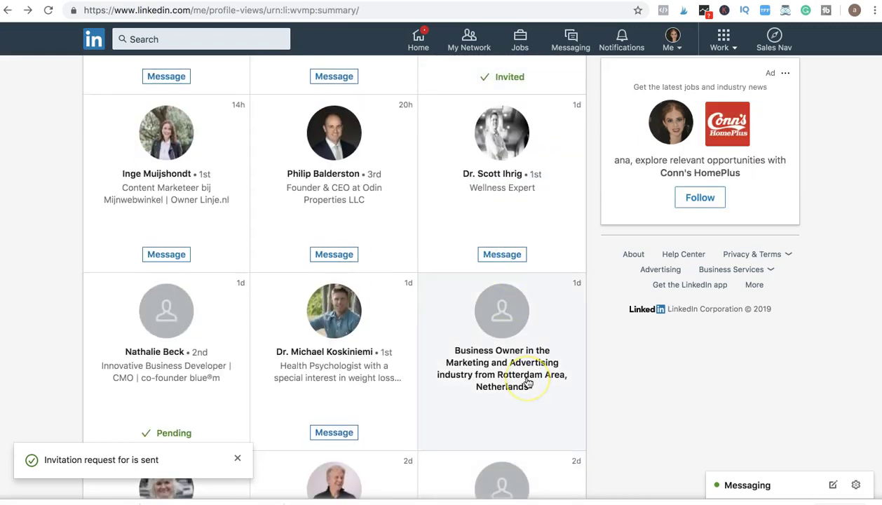
scroll(527, 383, "down", 3)
scroll(450, 330, "down", 3)
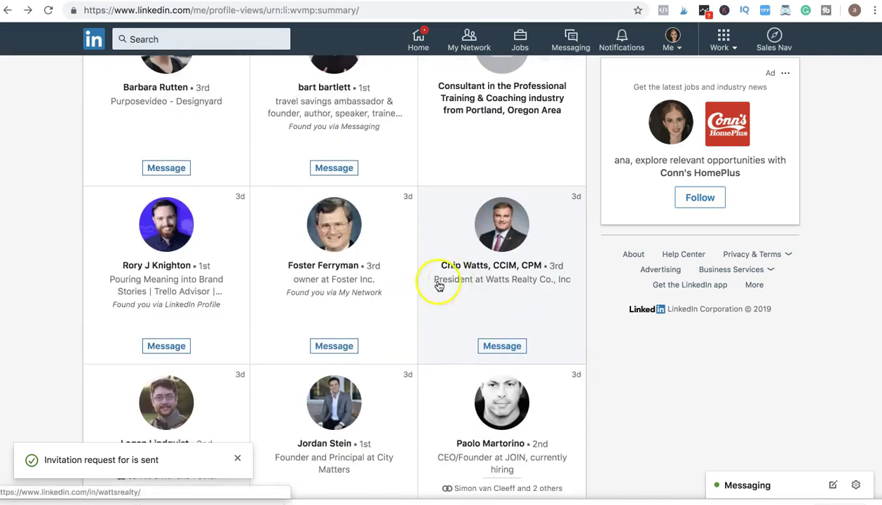
scroll(346, 317, "down", 2)
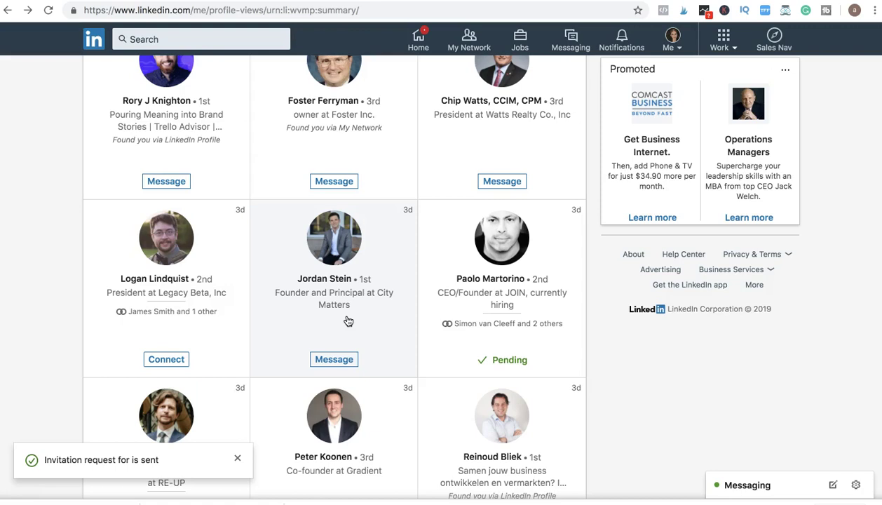
scroll(347, 317, "down", 3)
left_click(393, 417)
scroll(392, 416, "down", 3)
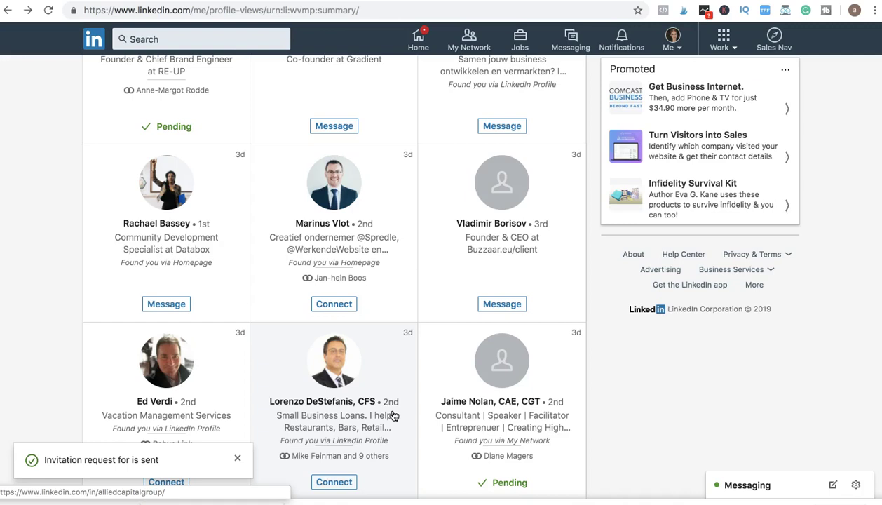
scroll(393, 415, "down", 1)
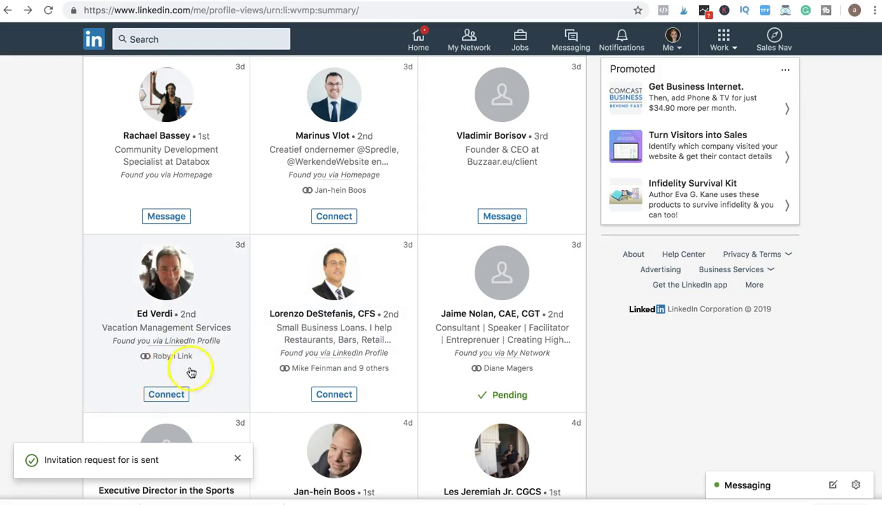
scroll(358, 367, "down", 2)
scroll(358, 367, "down", 1)
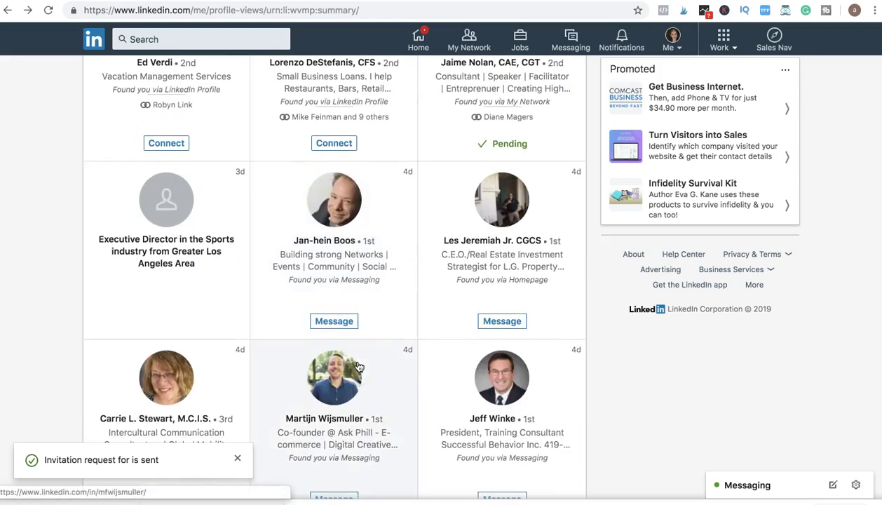
scroll(359, 367, "down", 3)
scroll(358, 367, "down", 1)
scroll(358, 367, "down", 2)
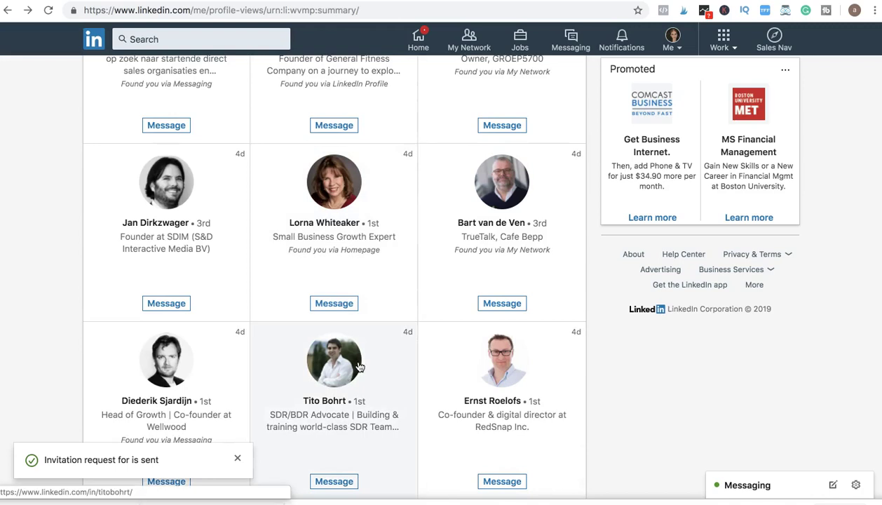
scroll(359, 367, "down", 3)
left_click(92, 42)
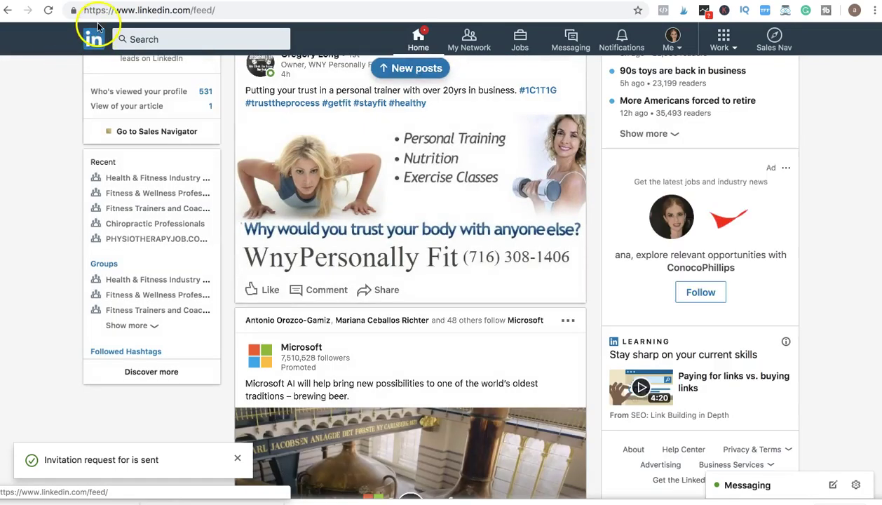
Step: Load the newest posts at the top of the home feed
left_click(420, 74)
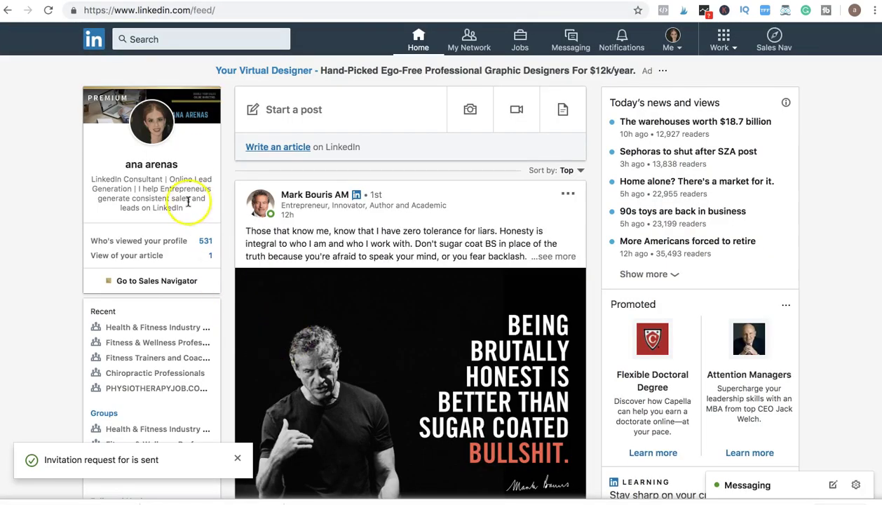
left_click(158, 156)
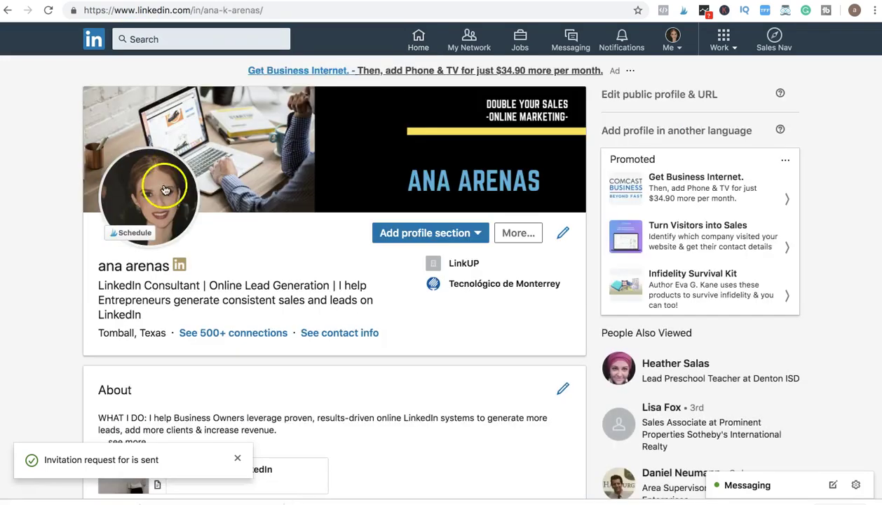
scroll(270, 370, "down", 5)
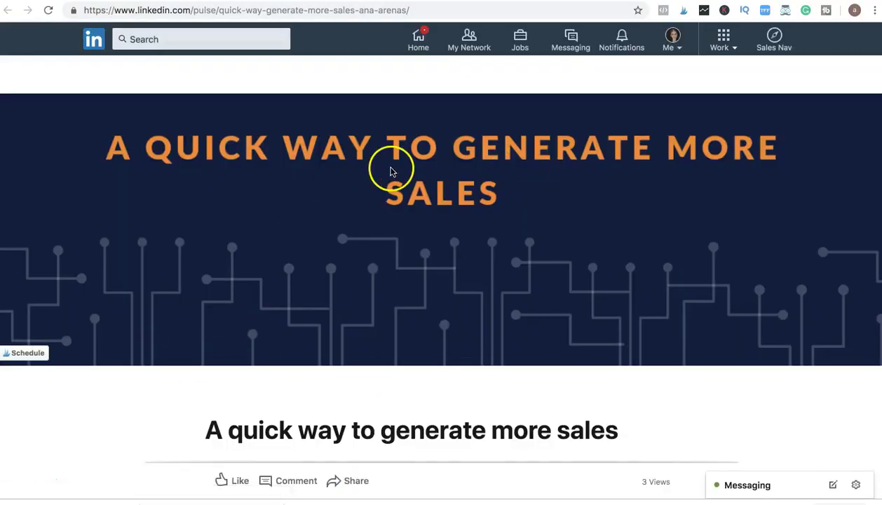
scroll(482, 319, "down", 5)
scroll(483, 321, "down", 4)
scroll(324, 301, "down", 3)
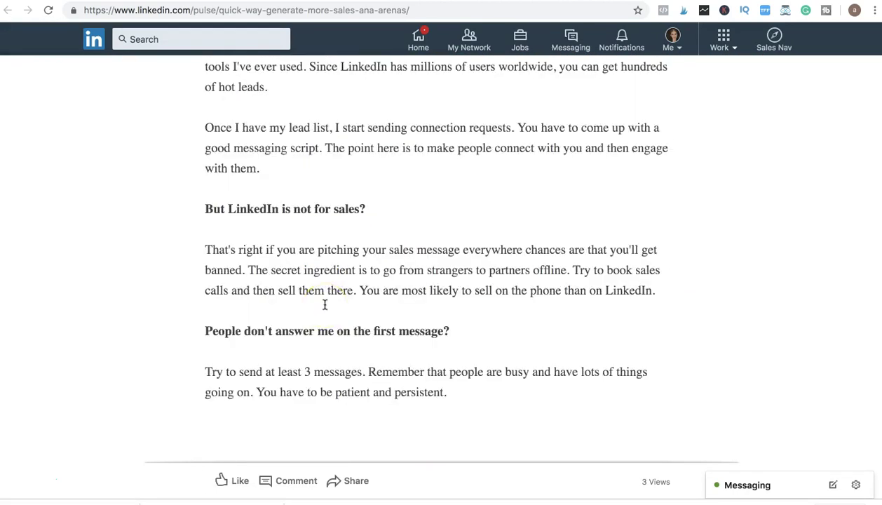
scroll(325, 303, "down", 4)
scroll(325, 305, "down", 5)
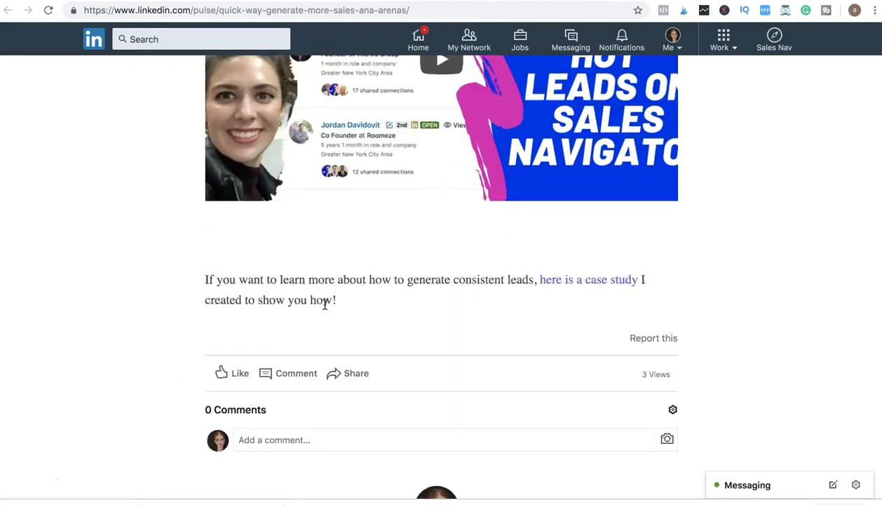
left_click(138, 298)
scroll(437, 296, "up", 4)
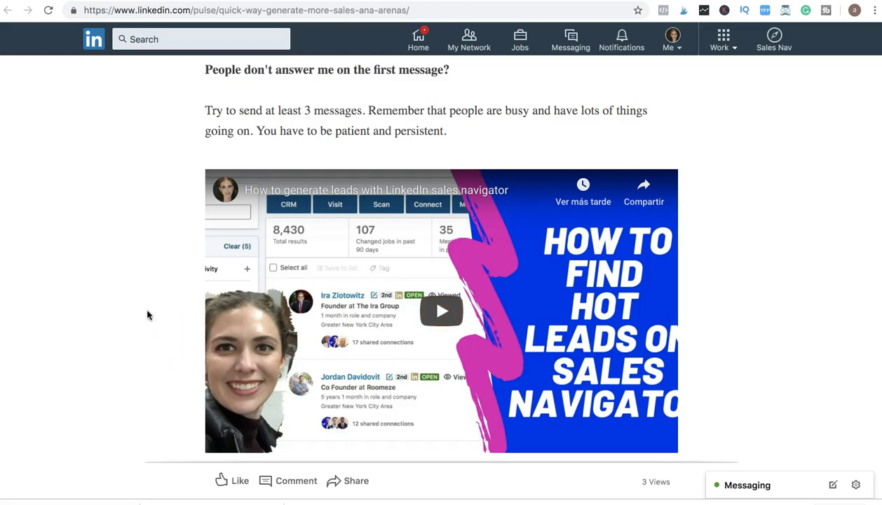
scroll(147, 314, "up", 3)
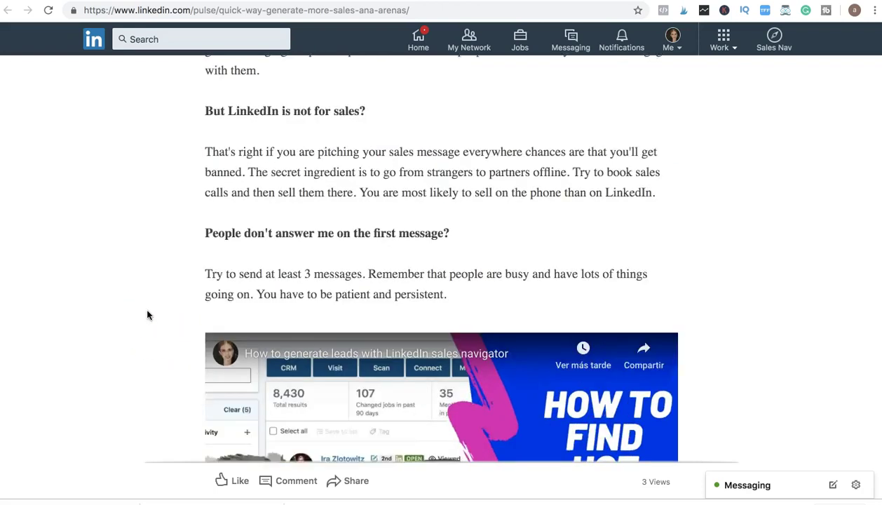
scroll(148, 311, "down", 1)
scroll(309, 406, "down", 2)
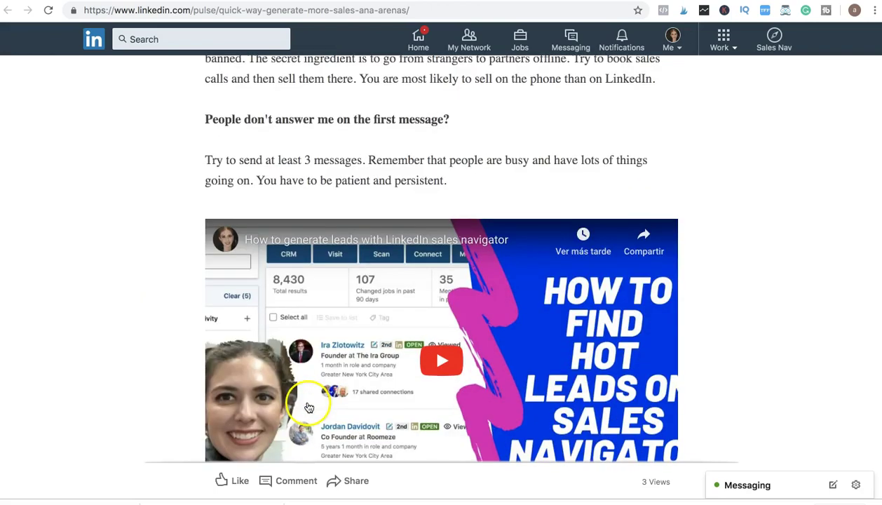
scroll(131, 284, "up", 3)
scroll(130, 284, "up", 3)
scroll(131, 284, "up", 5)
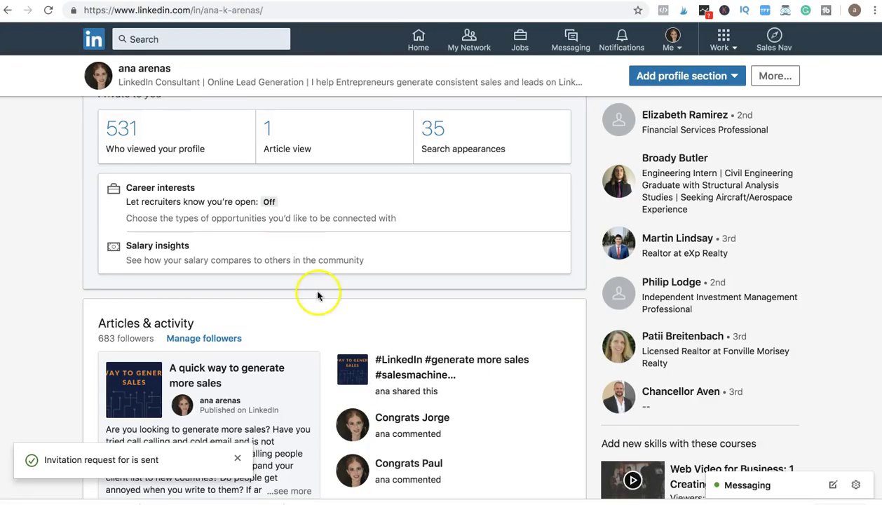
Step: Open the 686-connection list from My Network and scroll through it
scroll(318, 295, "up", 3)
scroll(318, 295, "down", 3)
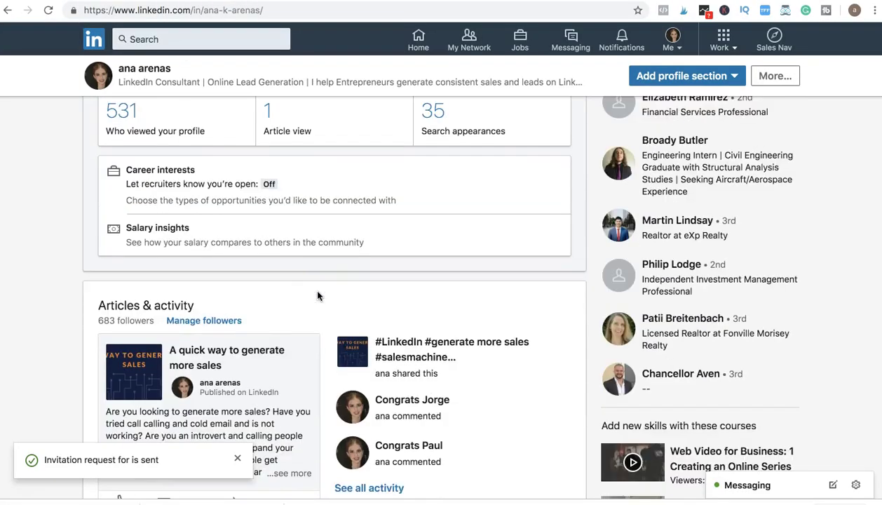
scroll(317, 295, "up", 10)
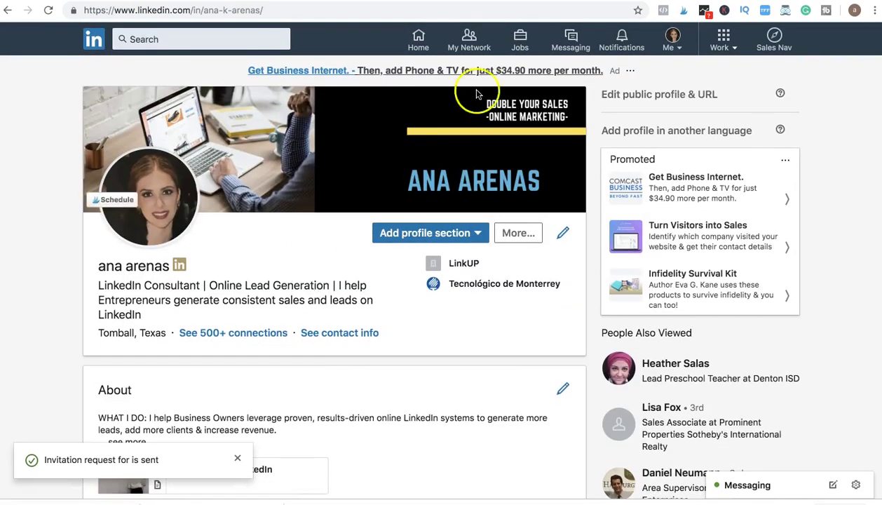
left_click(472, 48)
left_click(163, 107)
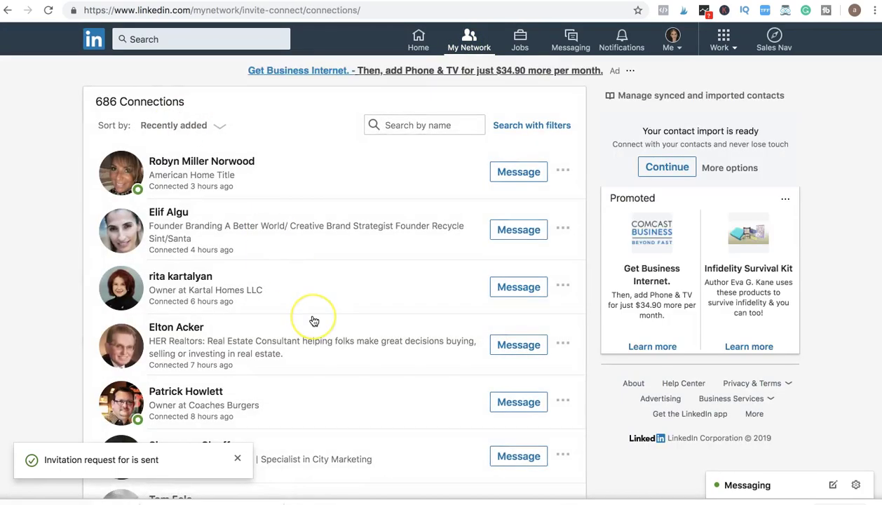
scroll(313, 319, "down", 5)
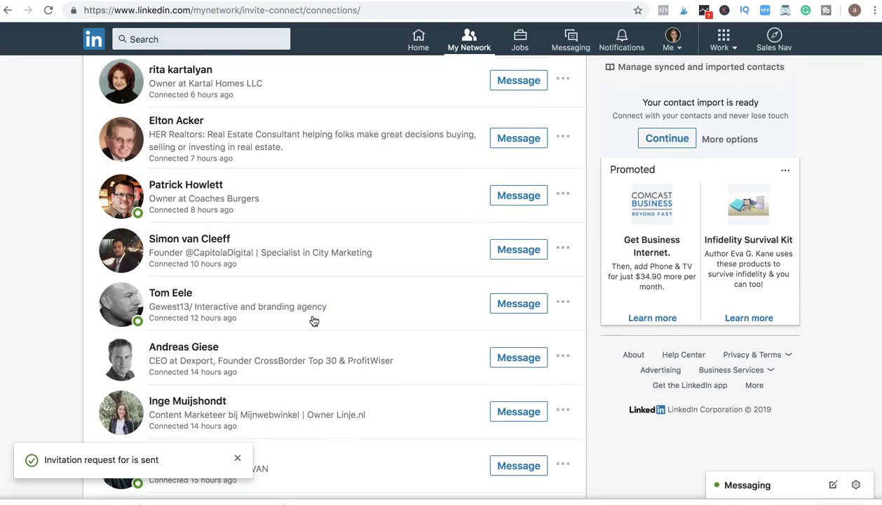
scroll(315, 321, "down", 3)
Step: Open the real estate agent connection's profile and browse his experience, recommendations and interests
left_click(211, 328)
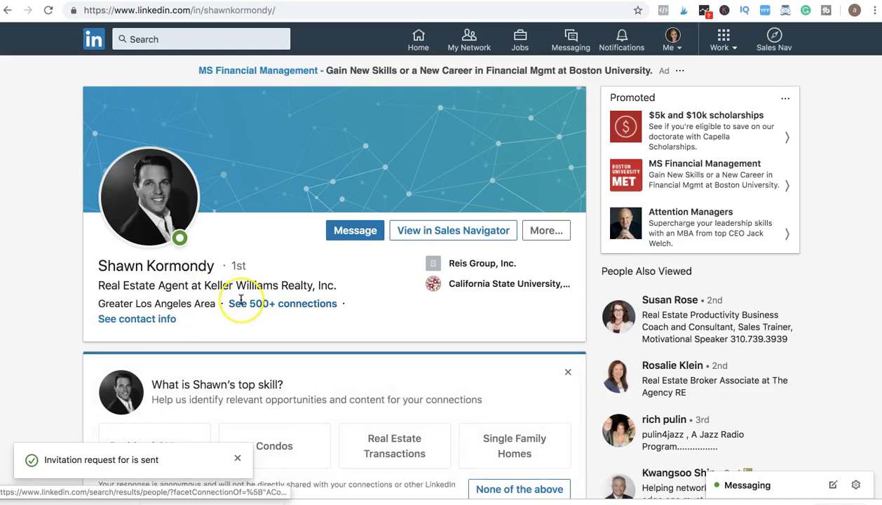
scroll(239, 303, "down", 4)
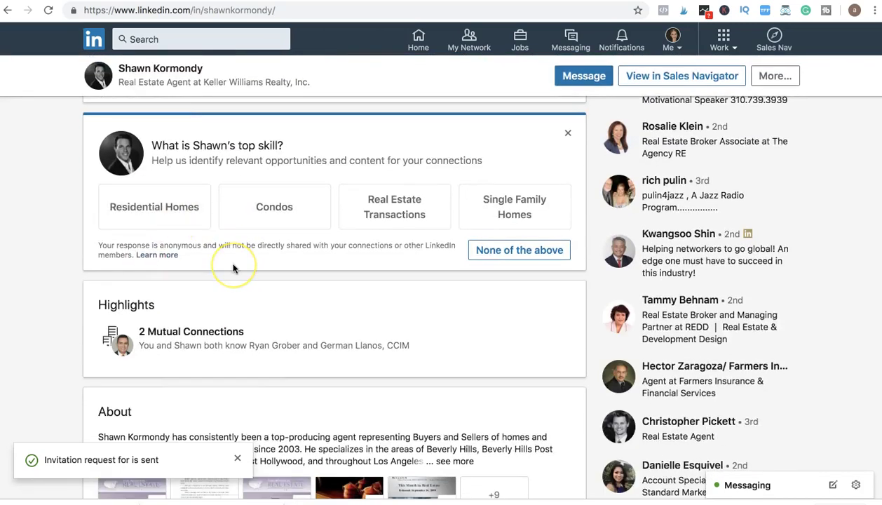
scroll(234, 268, "down", 3)
scroll(234, 267, "down", 1)
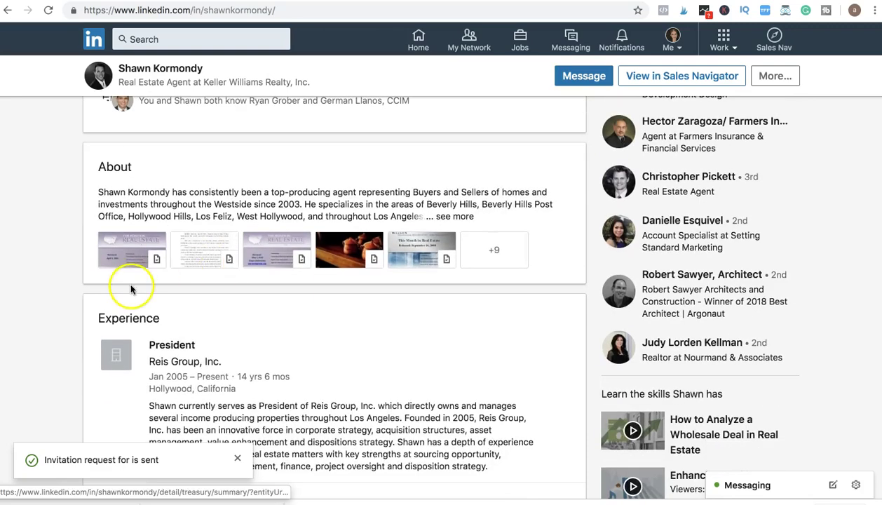
scroll(68, 297, "down", 5)
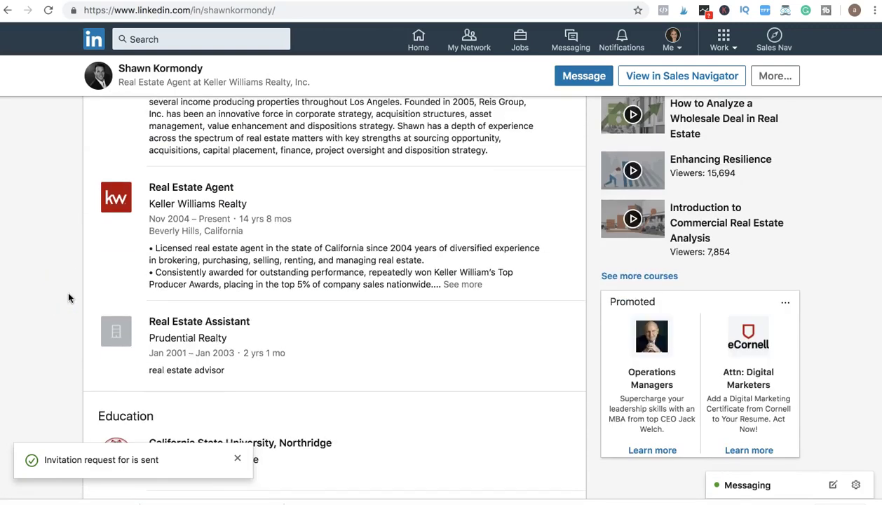
scroll(68, 297, "down", 15)
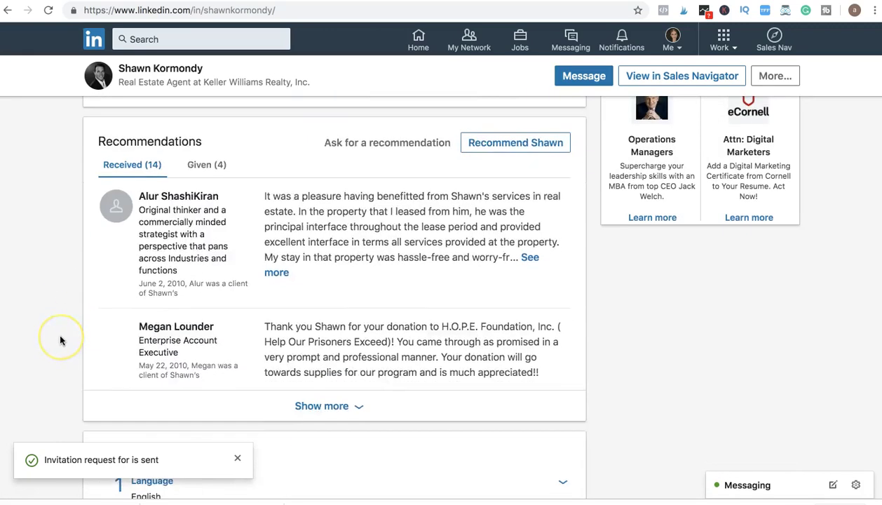
scroll(61, 341, "down", 2)
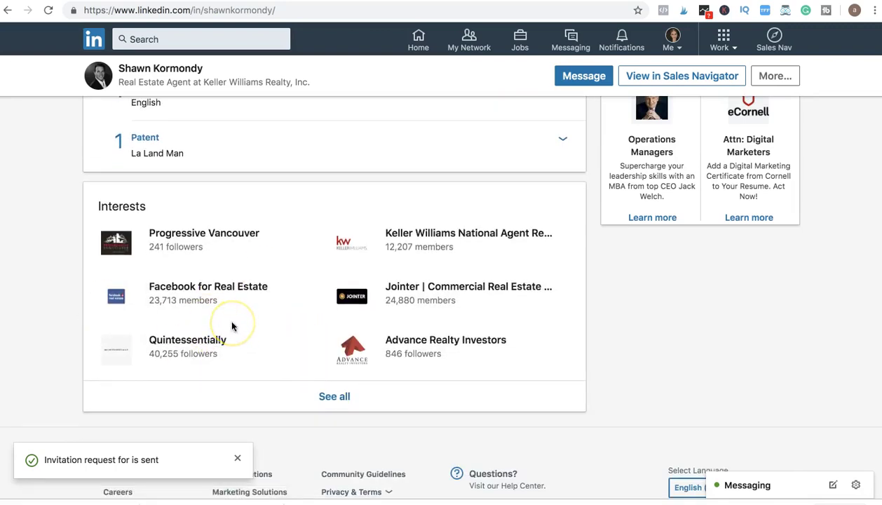
scroll(233, 326, "up", 4)
scroll(232, 326, "up", 10)
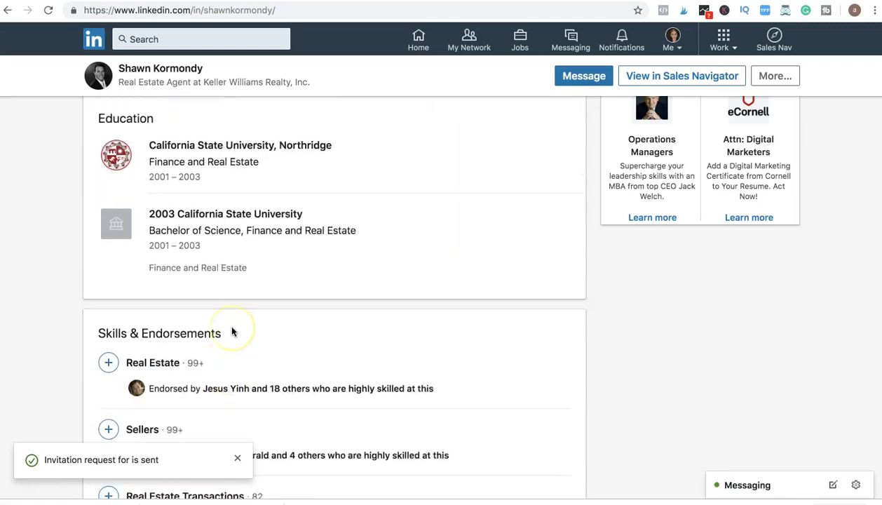
scroll(233, 330, "up", 9)
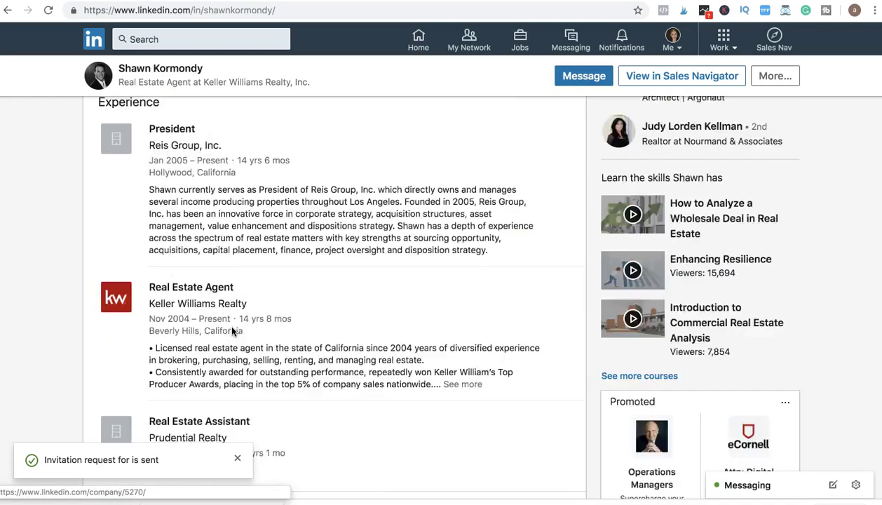
scroll(177, 320, "down", 1)
Step: Review the Reis Group, Inc. About overview, then its Home page showing no posts yet
left_click(180, 338)
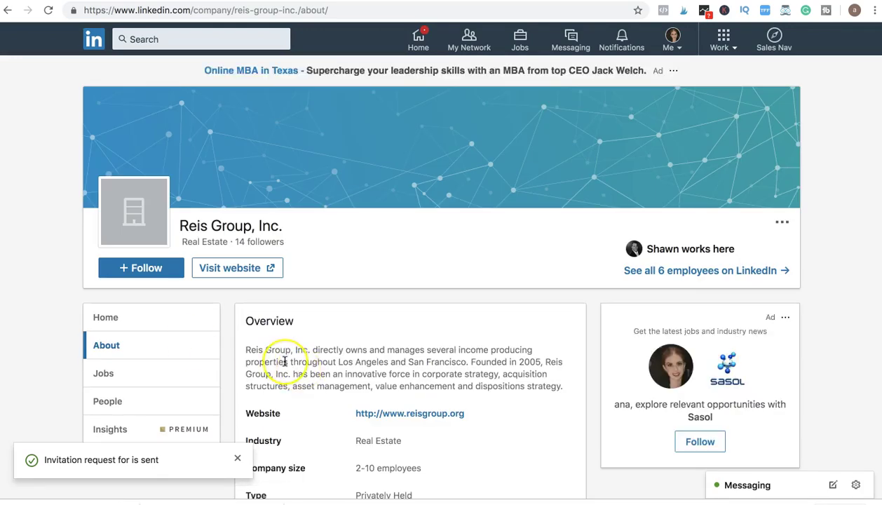
scroll(285, 361, "down", 3)
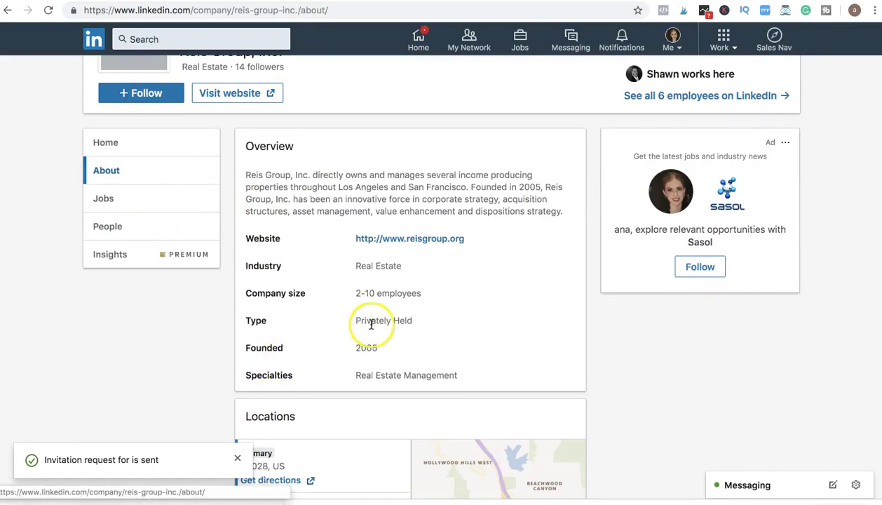
scroll(368, 321, "up", 3)
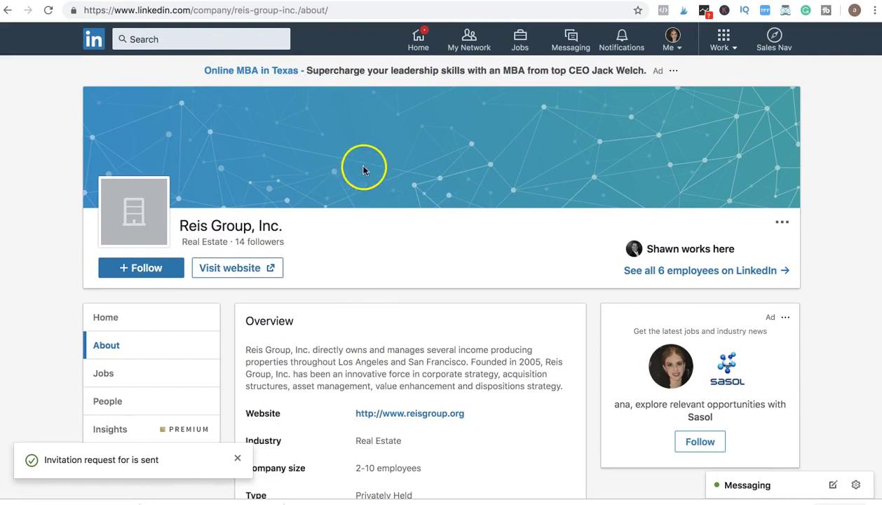
scroll(473, 307, "down", 3)
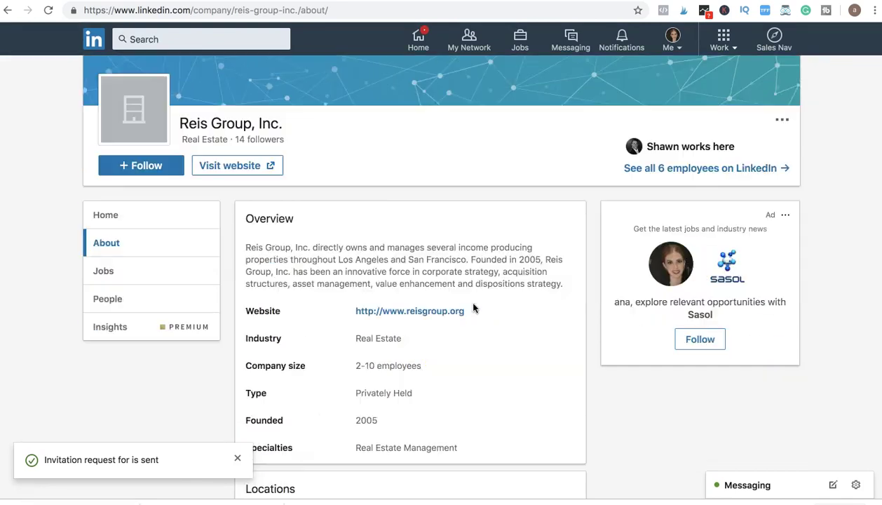
scroll(474, 307, "up", 1)
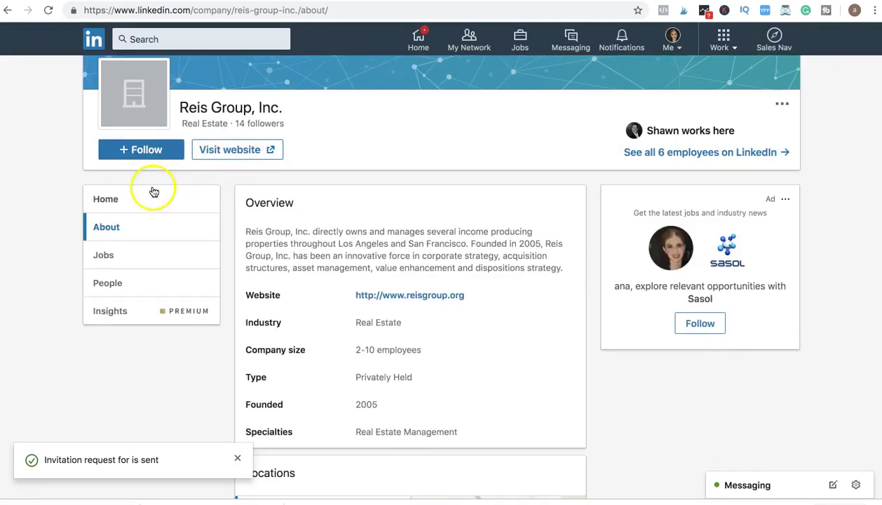
left_click(150, 190)
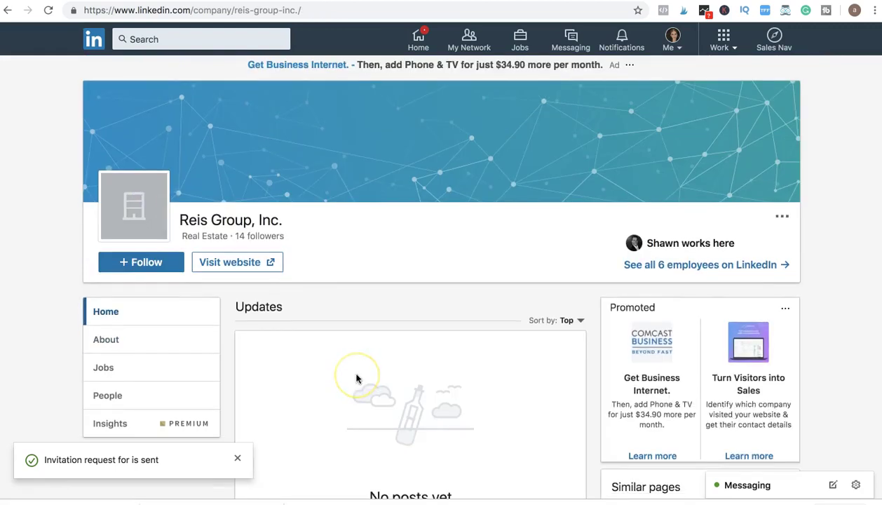
scroll(357, 376, "down", 2)
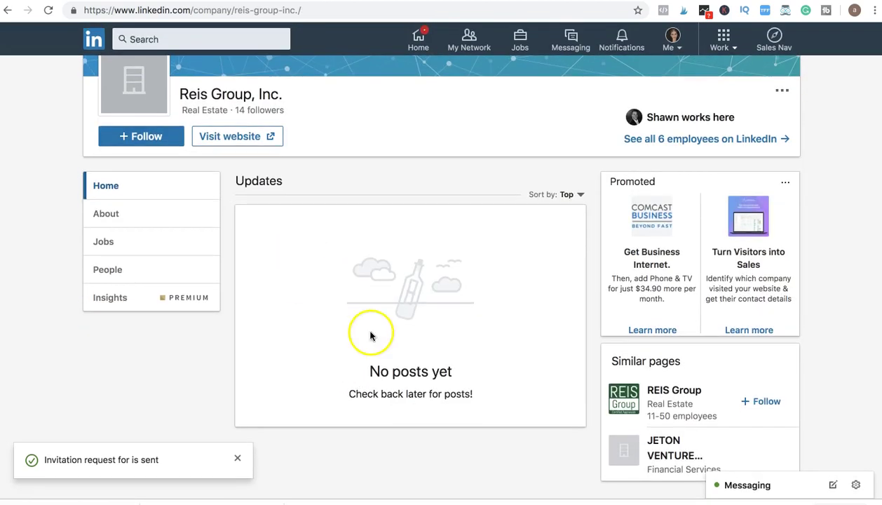